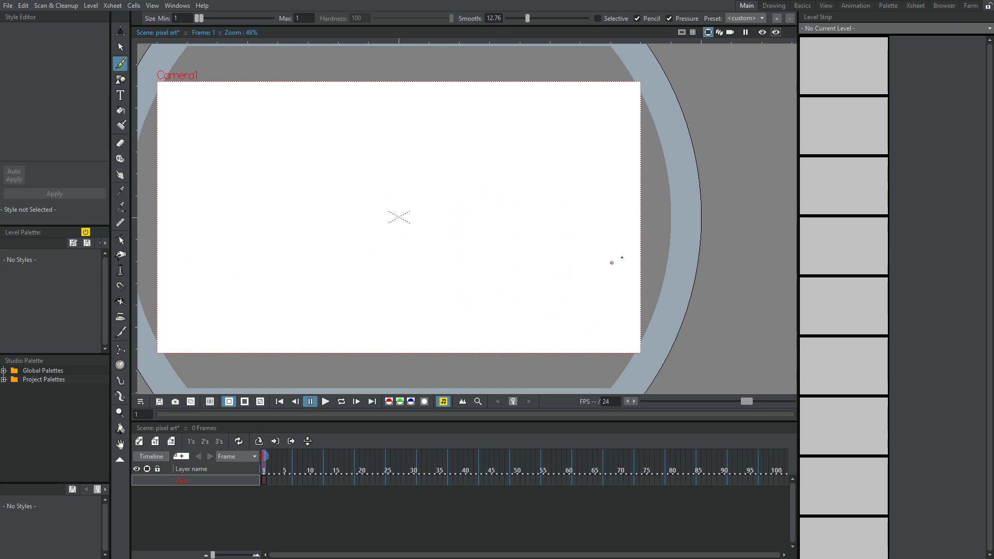
pyautogui.moveTo(629, 261); pyautogui.dragTo(657, 269)
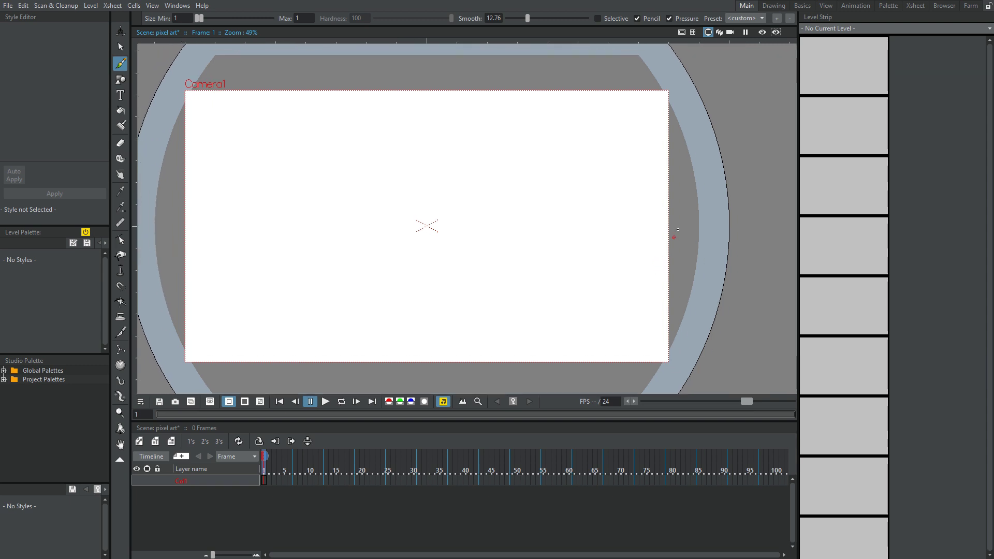
pyautogui.moveTo(602, 268); pyautogui.dragTo(664, 185)
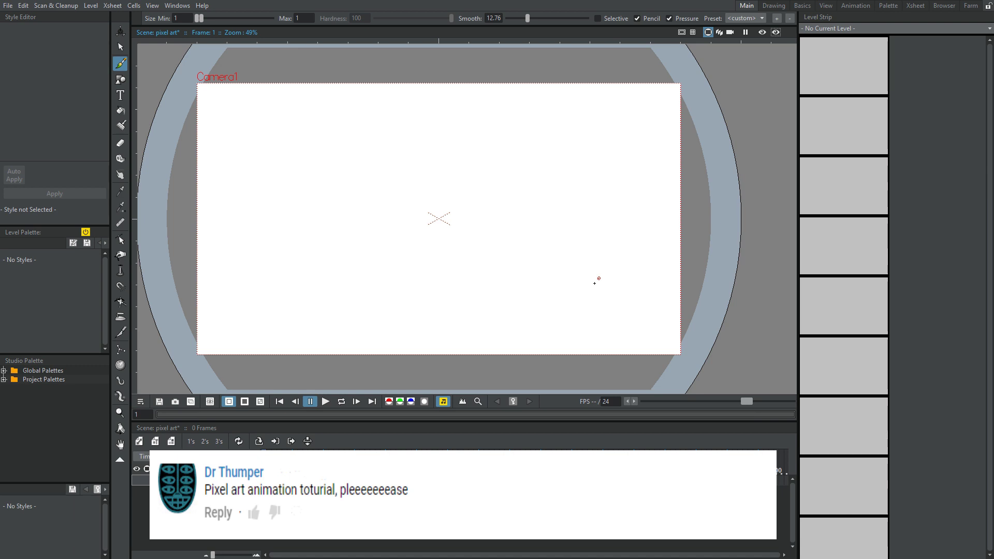
pyautogui.moveTo(464, 183); pyautogui.dragTo(495, 135)
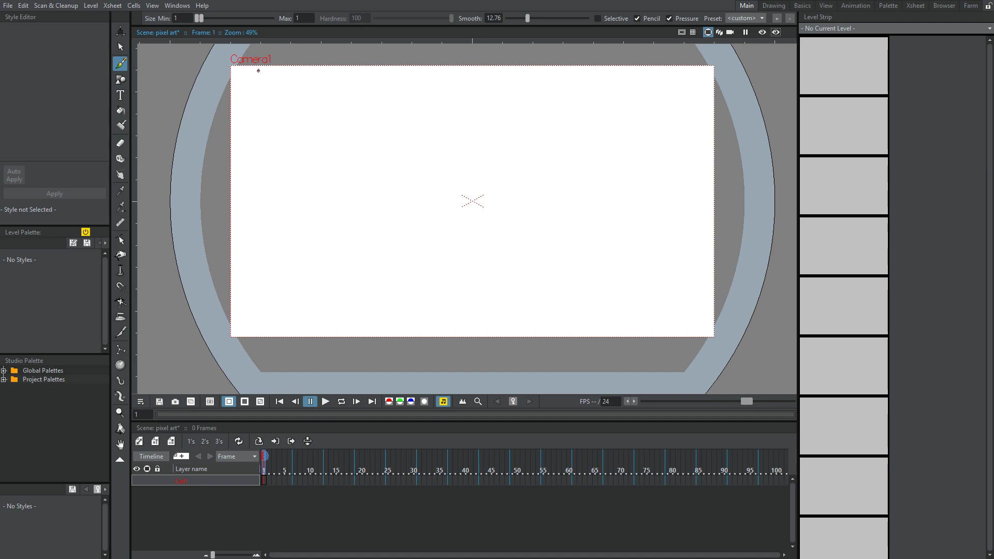
pyautogui.scroll(-1, 335, 127)
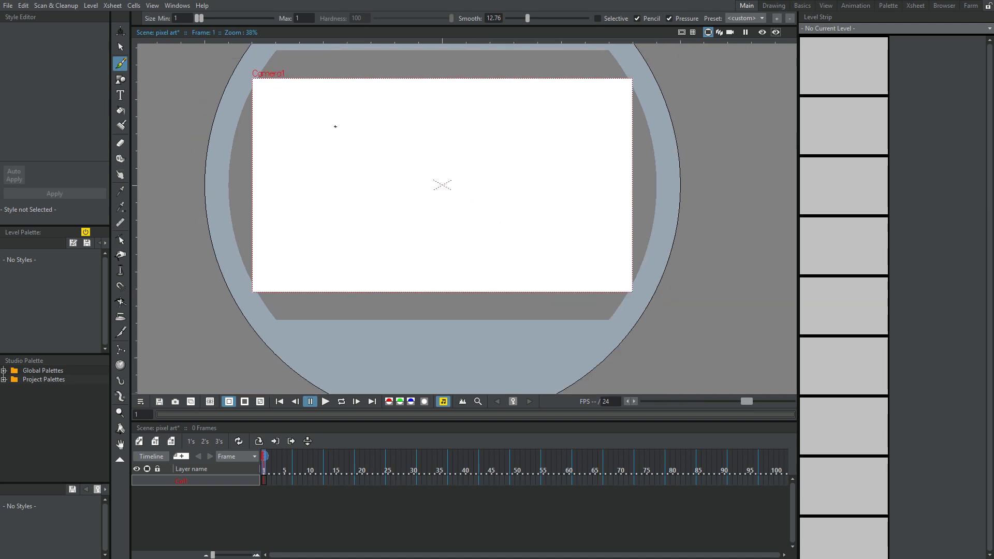
pyautogui.scroll(1, 386, 140)
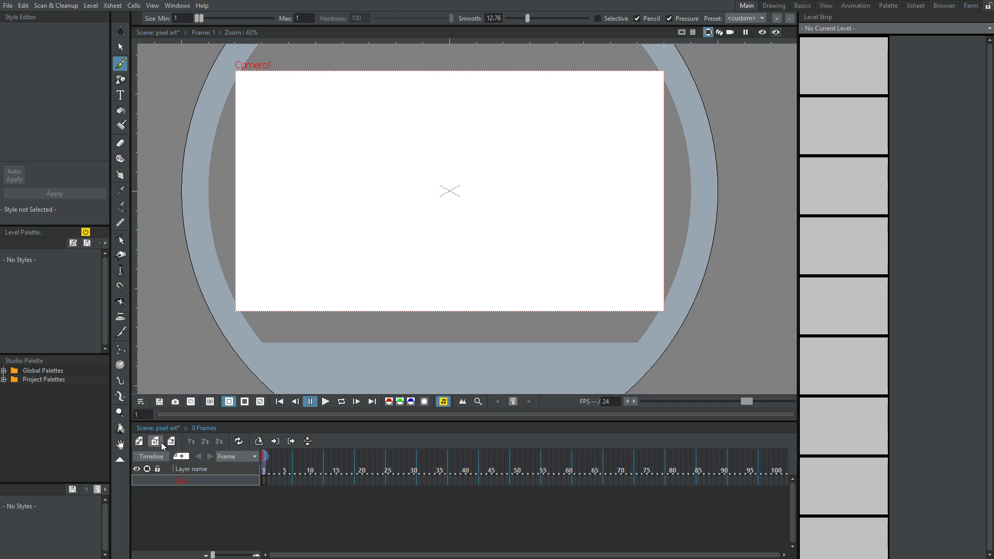
# Create a new Toonz Raster level named CG at frame 1, 32 px wide and 32 px high
pyautogui.rightClick(265, 482)
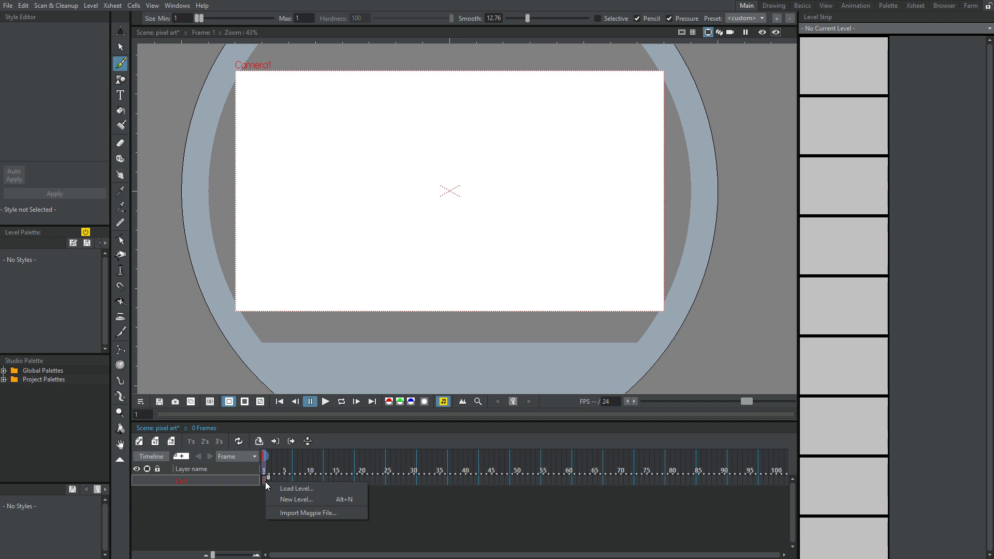
pyautogui.click(284, 502)
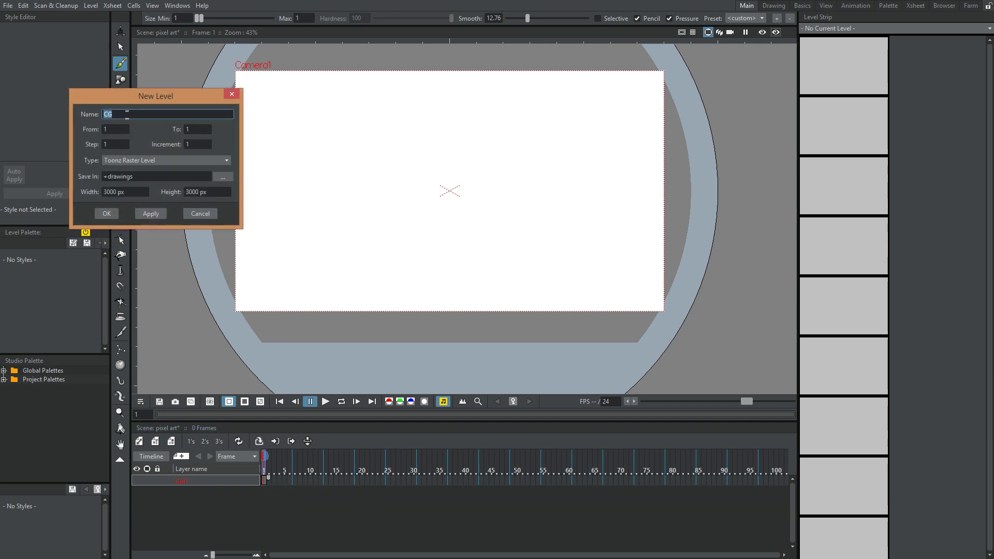
pyautogui.doubleClick(115, 193)
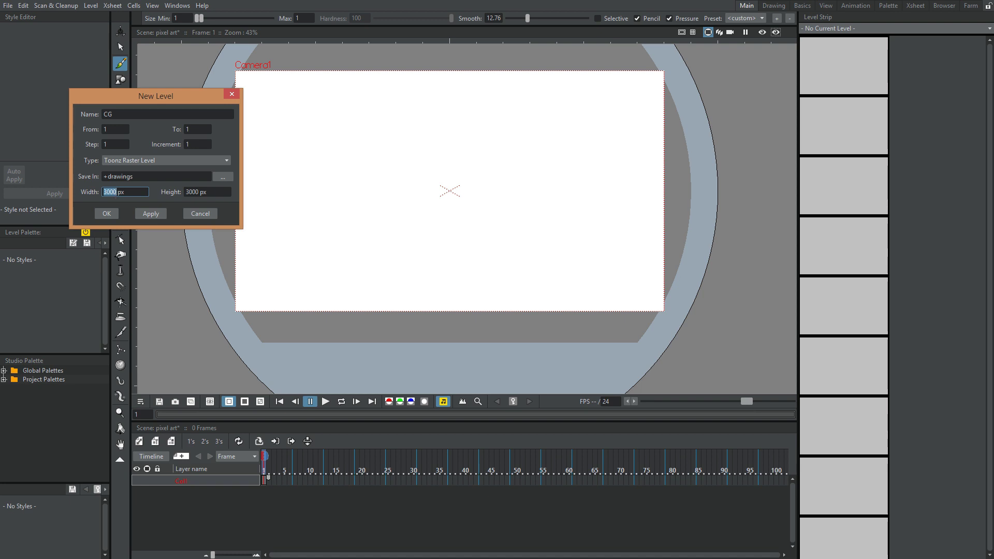
pyautogui.write('32')
pyautogui.doubleClick(197, 193)
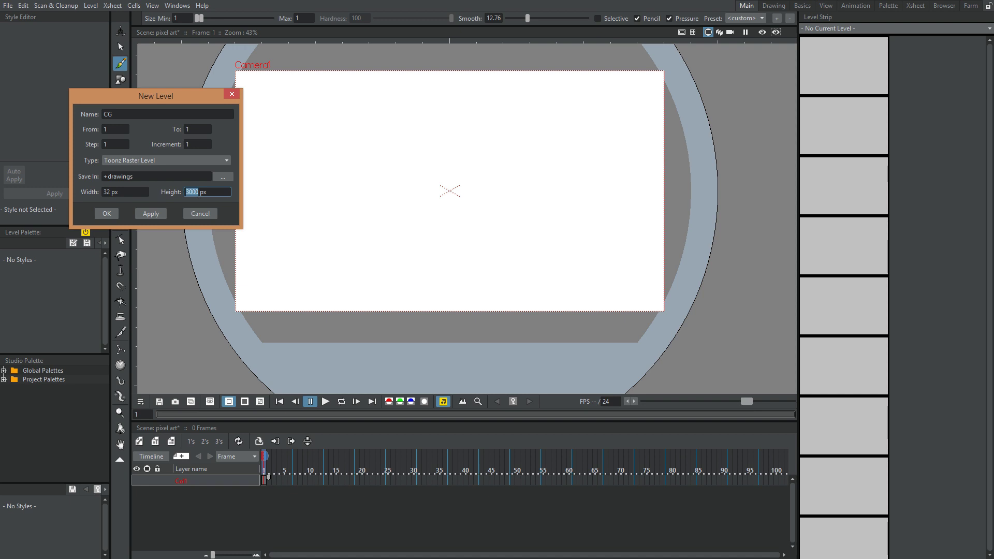
pyautogui.write('32')
pyautogui.click(105, 215)
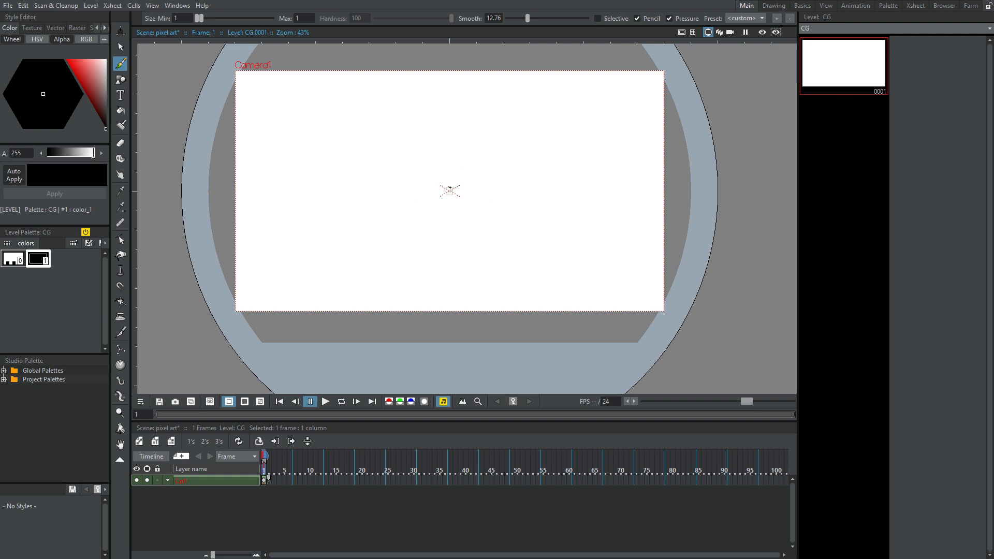
# Turn on the Selective option for the brush, keeping Pencil mode enabled
pyautogui.scroll(10, 410, 182)
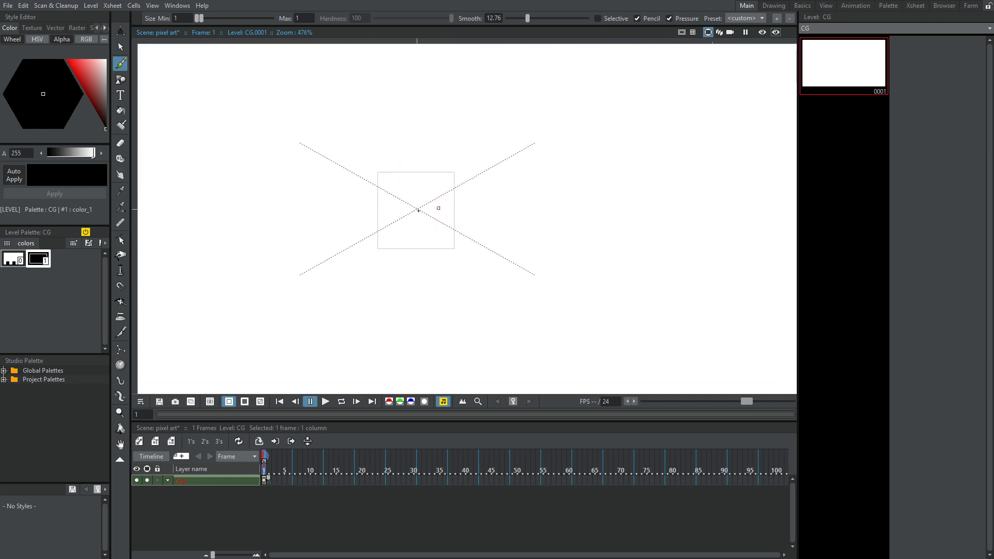
pyautogui.scroll(1, 408, 214)
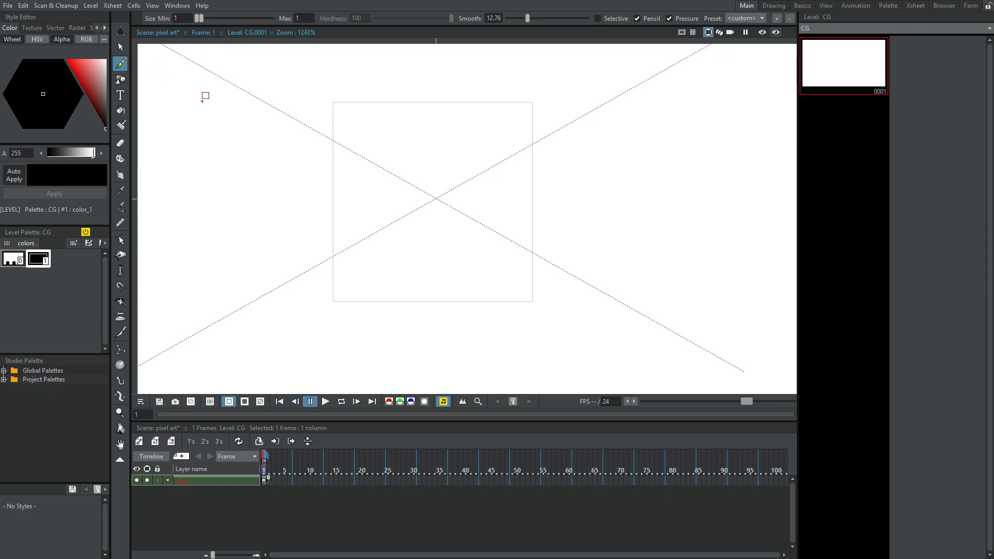
pyautogui.click(637, 19)
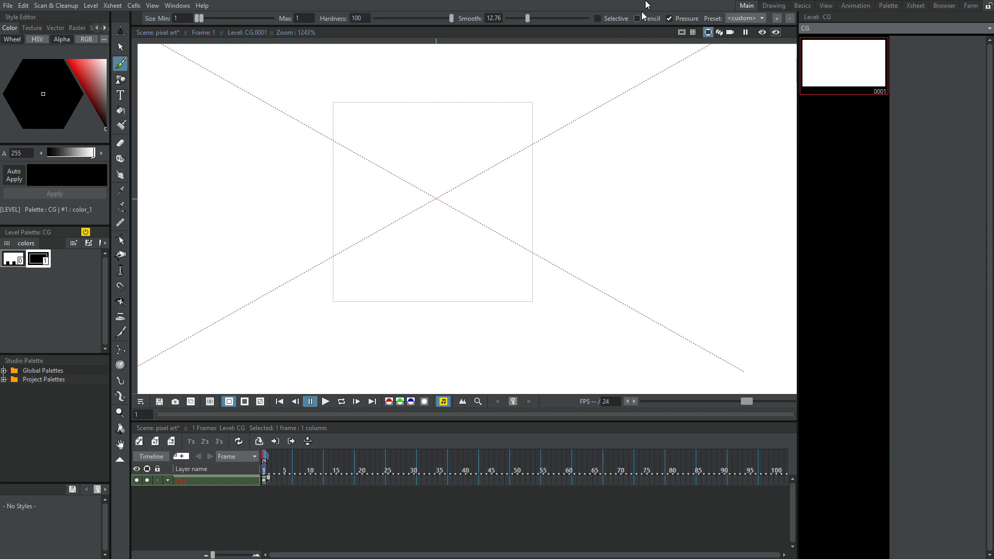
pyautogui.click(645, 19)
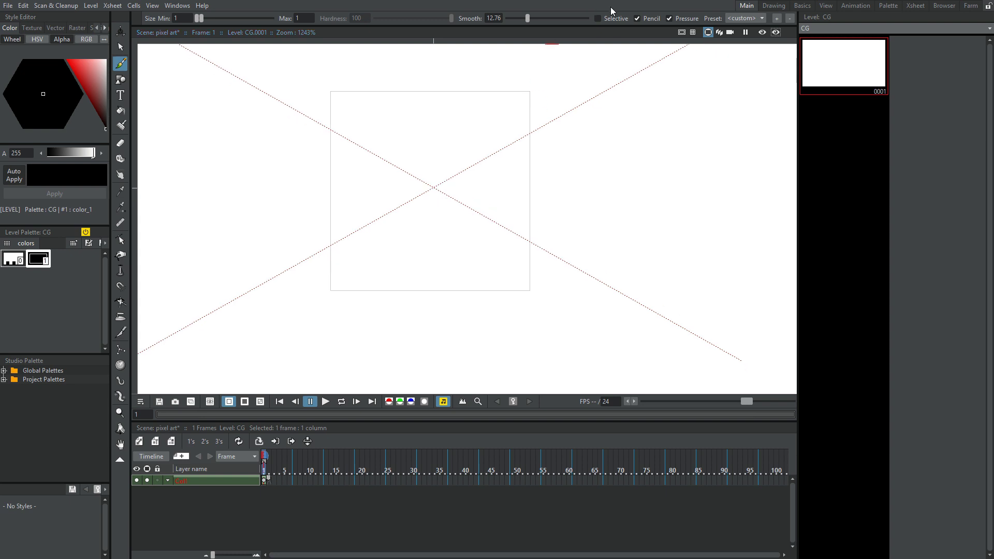
pyautogui.click(598, 18)
# Try freehand brush strokes inside the small canvas with Pencil mode off, undo them and restore Pencil mode
pyautogui.click(638, 18)
pyautogui.moveTo(444, 146); pyautogui.dragTo(411, 173)
pyautogui.moveTo(445, 223)
pyautogui.mouseDown()
pyautogui.moveTo(455, 218)
pyautogui.moveTo(447, 104)
pyautogui.moveTo(409, 176)
pyautogui.moveTo(405, 115)
pyautogui.moveTo(484, 104)
pyautogui.moveTo(458, 112)
pyautogui.moveTo(435, 187)
pyautogui.mouseUp()
pyautogui.hotkey('ctrl', 'z')
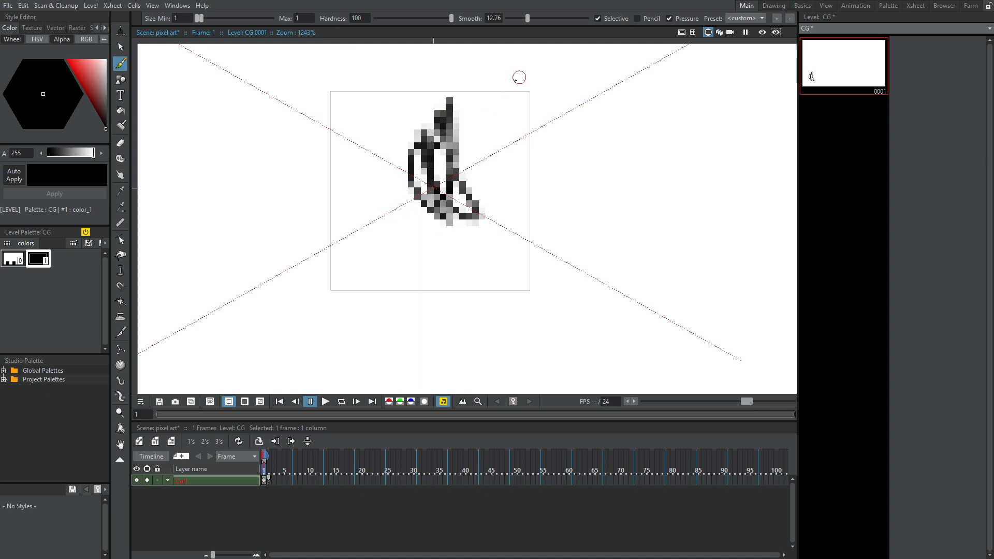
pyautogui.hotkey('ctrl', 'z')
pyautogui.moveTo(551, 92); pyautogui.dragTo(556, 81)
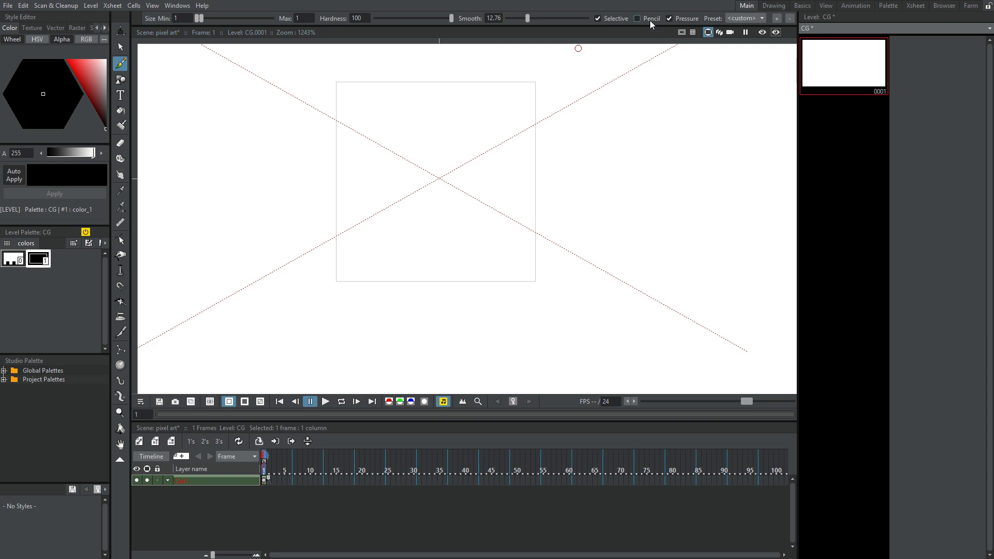
pyautogui.click(638, 18)
# Draw a round black head outline with two vertical lines and a smiling mouth in the canvas frame
pyautogui.moveTo(458, 136)
pyautogui.mouseDown()
pyautogui.moveTo(412, 182)
pyautogui.moveTo(437, 110)
pyautogui.mouseUp()
pyautogui.moveTo(485, 170)
pyautogui.mouseDown()
pyautogui.moveTo(450, 228)
pyautogui.moveTo(385, 175)
pyautogui.moveTo(413, 243)
pyautogui.moveTo(433, 86)
pyautogui.moveTo(359, 234)
pyautogui.moveTo(449, 155)
pyautogui.moveTo(499, 132)
pyautogui.moveTo(490, 238)
pyautogui.moveTo(508, 287)
pyautogui.moveTo(452, 220)
pyautogui.moveTo(442, 134)
pyautogui.moveTo(394, 155)
pyautogui.moveTo(328, 272)
pyautogui.moveTo(378, 85)
pyautogui.moveTo(404, 97)
pyautogui.moveTo(443, 242)
pyautogui.moveTo(433, 112)
pyautogui.moveTo(452, 134)
pyautogui.moveTo(424, 182)
pyautogui.mouseUp()
pyautogui.hotkey('ctrl', 'z')
pyautogui.hotkey('ctrl', 'z')
pyautogui.moveTo(442, 143)
pyautogui.mouseDown()
pyautogui.moveTo(442, 182)
pyautogui.moveTo(469, 189)
pyautogui.mouseUp()
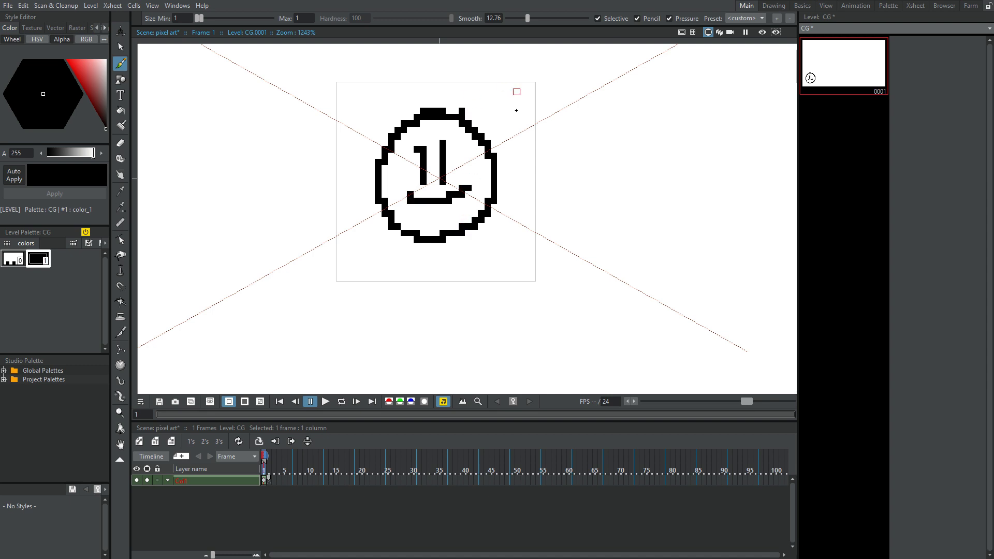
# Draw two round ears on top of the head and add inner ear lines
pyautogui.moveTo(517, 89); pyautogui.dragTo(468, 118)
pyautogui.moveTo(378, 98); pyautogui.dragTo(409, 150)
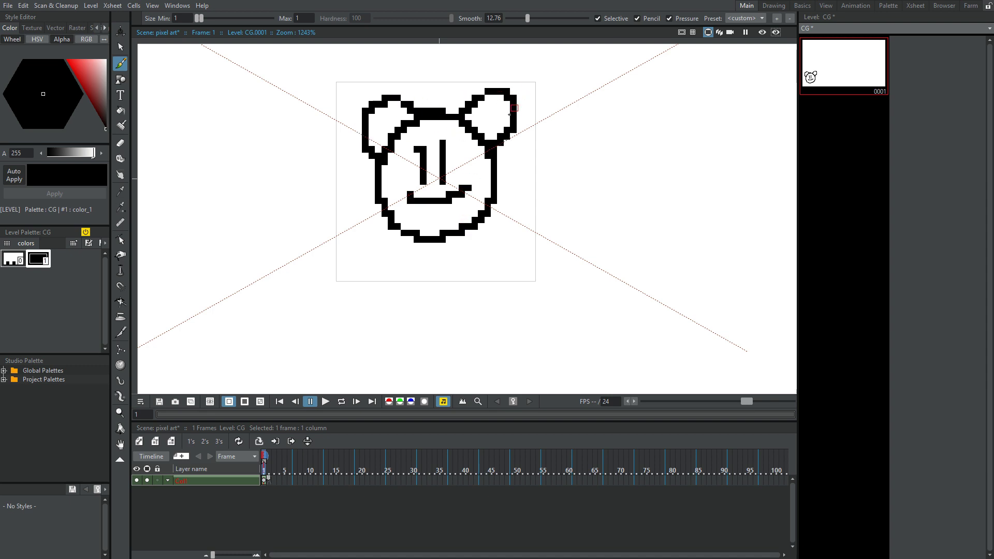
pyautogui.moveTo(481, 126)
pyautogui.mouseDown()
pyautogui.moveTo(477, 112)
pyautogui.moveTo(495, 136)
pyautogui.mouseUp()
pyautogui.click(391, 123)
pyautogui.moveTo(394, 117); pyautogui.dragTo(397, 143)
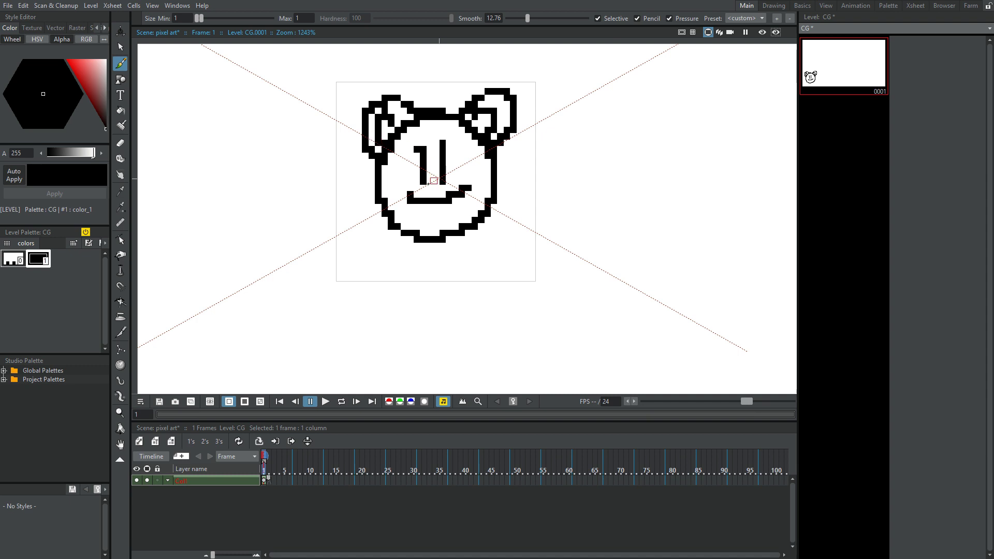
# Add a small nose between the vertical lines and draw the body sides and arms below the head
pyautogui.moveTo(432, 182); pyautogui.dragTo(443, 185)
pyautogui.moveTo(405, 238); pyautogui.dragTo(384, 279)
pyautogui.moveTo(477, 237); pyautogui.dragTo(500, 280)
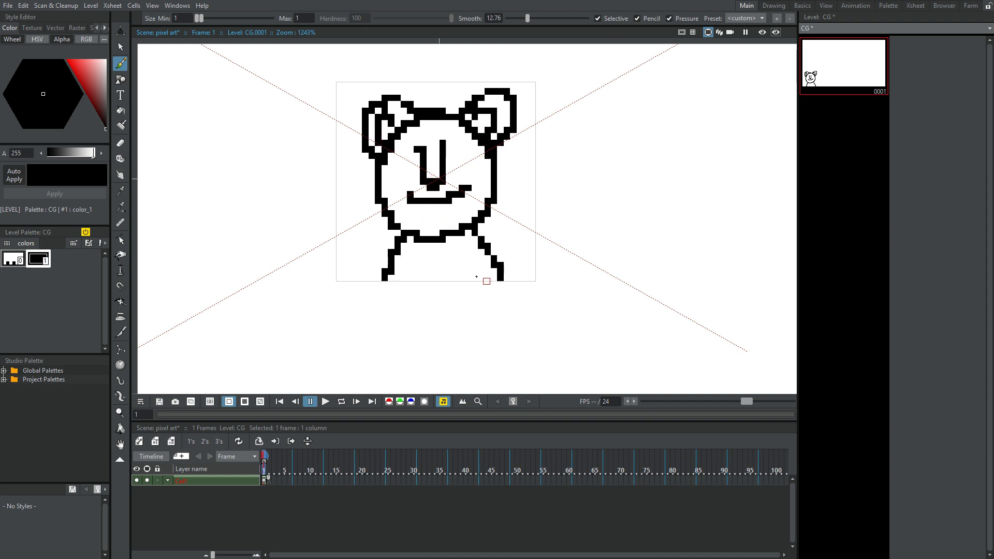
pyautogui.moveTo(391, 235); pyautogui.dragTo(354, 279)
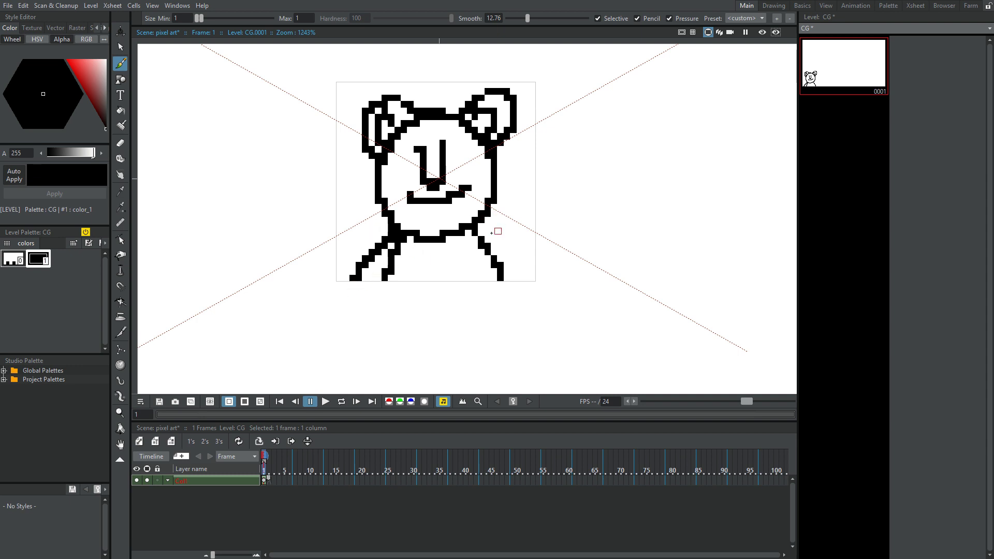
pyautogui.moveTo(480, 226); pyautogui.dragTo(520, 279)
# Add a muted red style to the level palette and paint over the face with the Paint Brush in Areas mode
pyautogui.moveTo(535, 129)
pyautogui.mouseDown()
pyautogui.moveTo(520, 142)
pyautogui.moveTo(474, 144)
pyautogui.mouseUp()
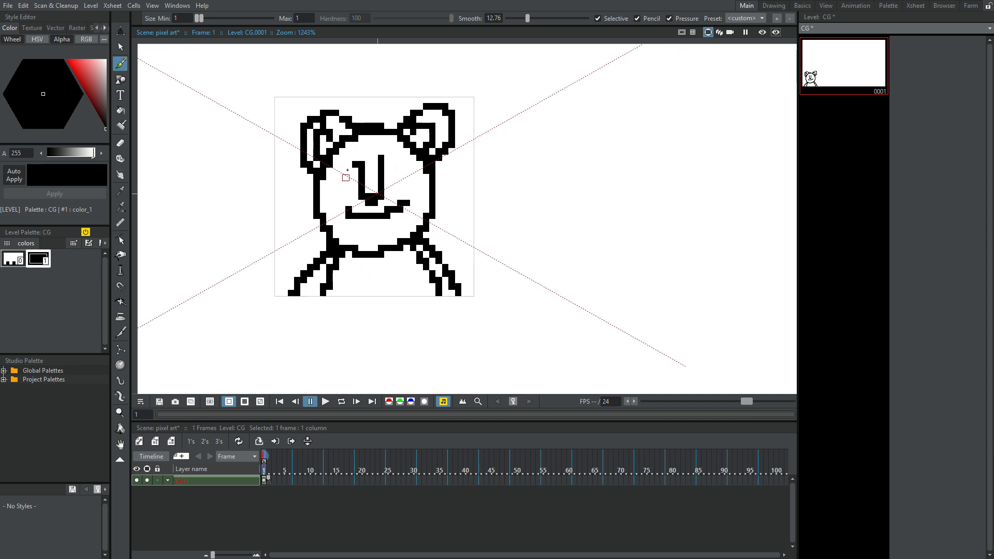
pyautogui.click(121, 126)
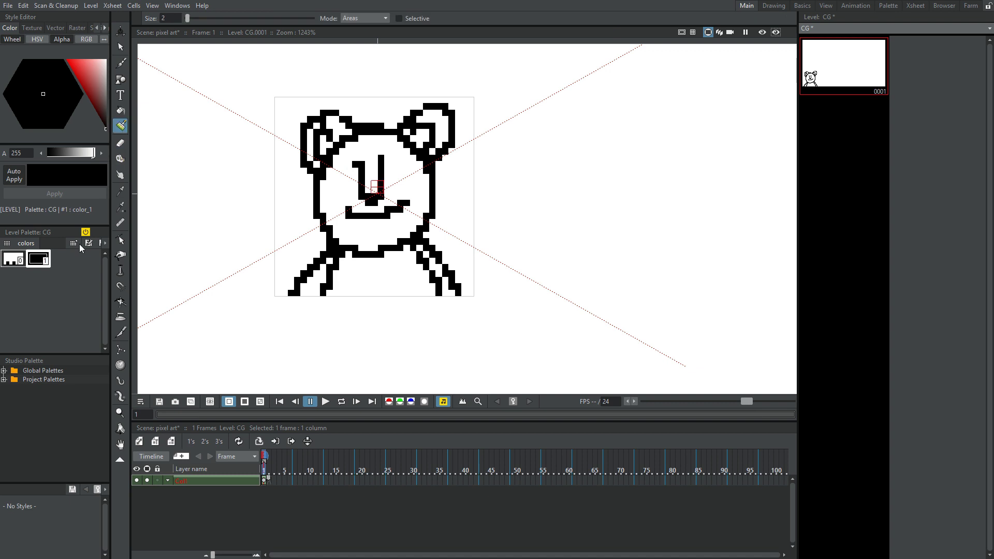
pyautogui.rightClick(59, 289)
pyautogui.click(91, 410)
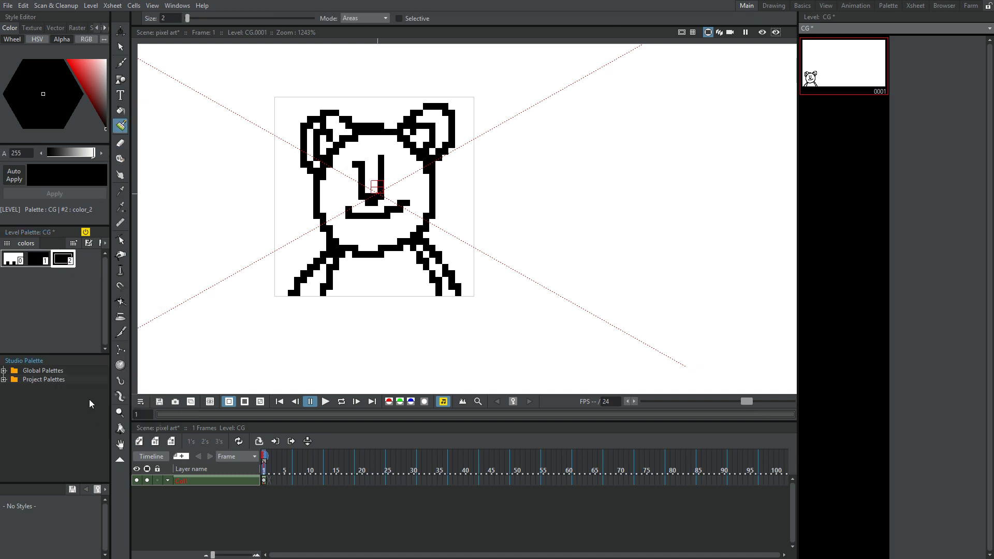
pyautogui.click(89, 82)
pyautogui.click(58, 99)
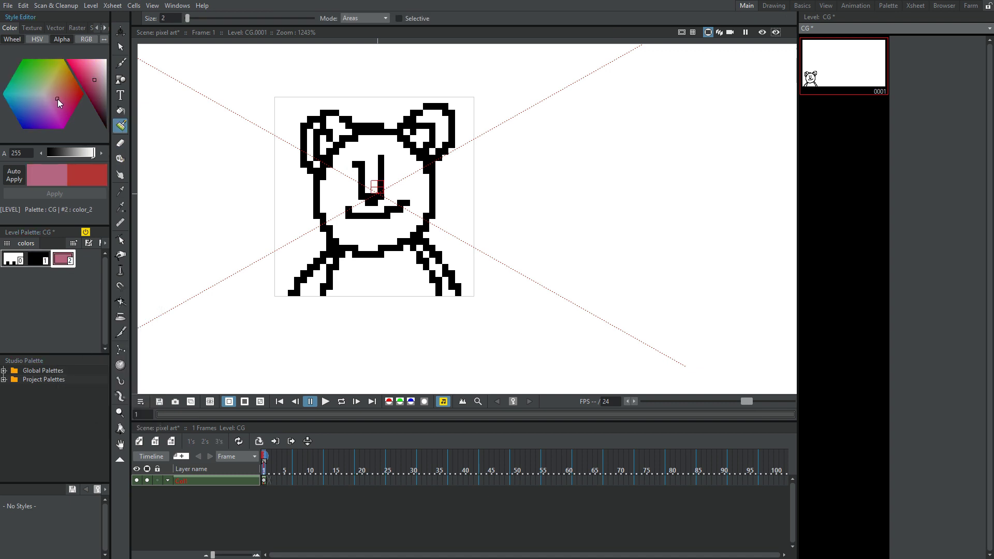
pyautogui.click(66, 95)
pyautogui.moveTo(385, 171)
pyautogui.mouseDown()
pyautogui.moveTo(373, 205)
pyautogui.moveTo(395, 149)
pyautogui.moveTo(380, 139)
pyautogui.mouseUp()
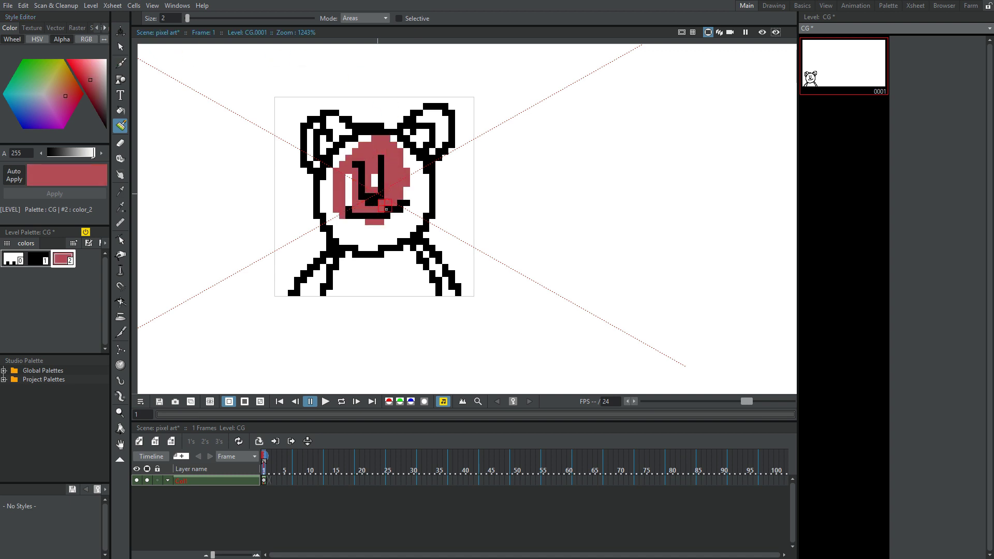
# Try the Paint Brush's other modes on the bear's face and undo the strokes
pyautogui.click(374, 18)
pyautogui.click(363, 27)
pyautogui.moveTo(377, 127)
pyautogui.mouseDown()
pyautogui.moveTo(389, 158)
pyautogui.moveTo(408, 172)
pyautogui.moveTo(410, 131)
pyautogui.moveTo(432, 199)
pyautogui.mouseUp()
pyautogui.hotkey('ctrl', 'z')
pyautogui.click(363, 43)
pyautogui.hotkey('ctrl', 'z')
# Return the Paint Brush to Areas mode and paint the bear's head, ears and body muted red
pyautogui.click(375, 19)
pyautogui.moveTo(365, 149)
pyautogui.mouseDown()
pyautogui.moveTo(375, 214)
pyautogui.moveTo(330, 163)
pyautogui.moveTo(325, 202)
pyautogui.moveTo(332, 139)
pyautogui.moveTo(309, 135)
pyautogui.moveTo(329, 127)
pyautogui.moveTo(387, 156)
pyautogui.moveTo(430, 120)
pyautogui.moveTo(443, 126)
pyautogui.moveTo(435, 115)
pyautogui.moveTo(416, 154)
pyautogui.moveTo(414, 233)
pyautogui.moveTo(413, 208)
pyautogui.moveTo(386, 219)
pyautogui.moveTo(358, 275)
pyautogui.moveTo(338, 241)
pyautogui.moveTo(298, 307)
pyautogui.moveTo(316, 314)
pyautogui.moveTo(370, 258)
pyautogui.moveTo(397, 311)
pyautogui.moveTo(403, 245)
pyautogui.moveTo(439, 309)
pyautogui.moveTo(417, 253)
pyautogui.mouseUp()
pyautogui.scroll(-10, 398, 219)
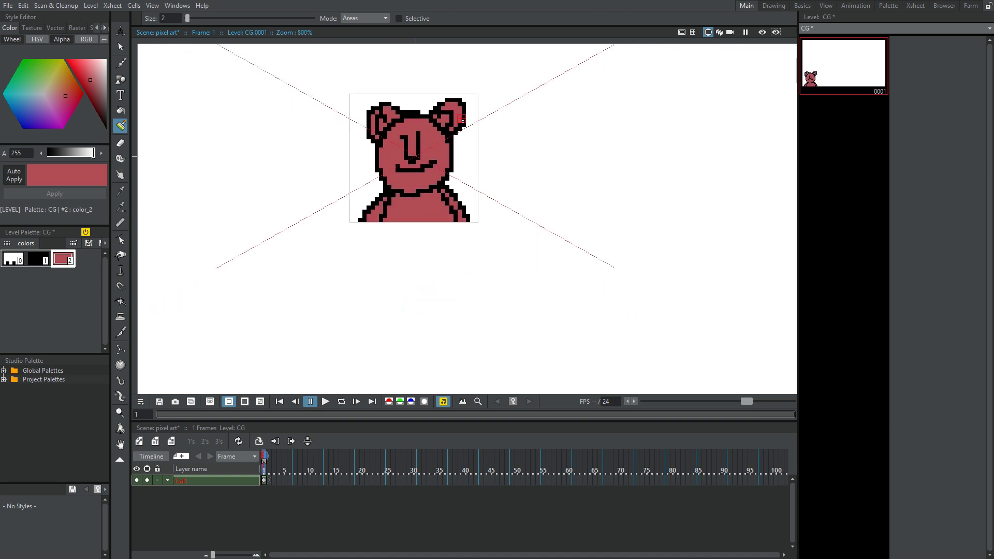
# Enlarge the bear in the camera frame with the Animate tool by moving its Z position to 0.5787 fld
pyautogui.moveTo(749, 294); pyautogui.dragTo(590, 255)
pyautogui.click(120, 32)
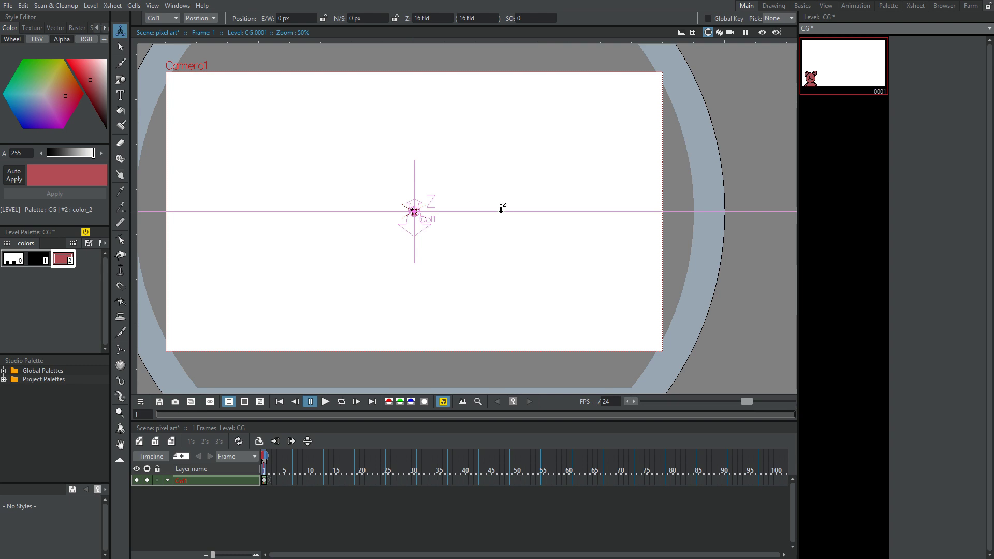
pyautogui.moveTo(502, 207); pyautogui.dragTo(522, 218)
# Preview the rendered frame to check the bear's pixel edges, and leave the preview
pyautogui.moveTo(628, 173); pyautogui.dragTo(646, 170)
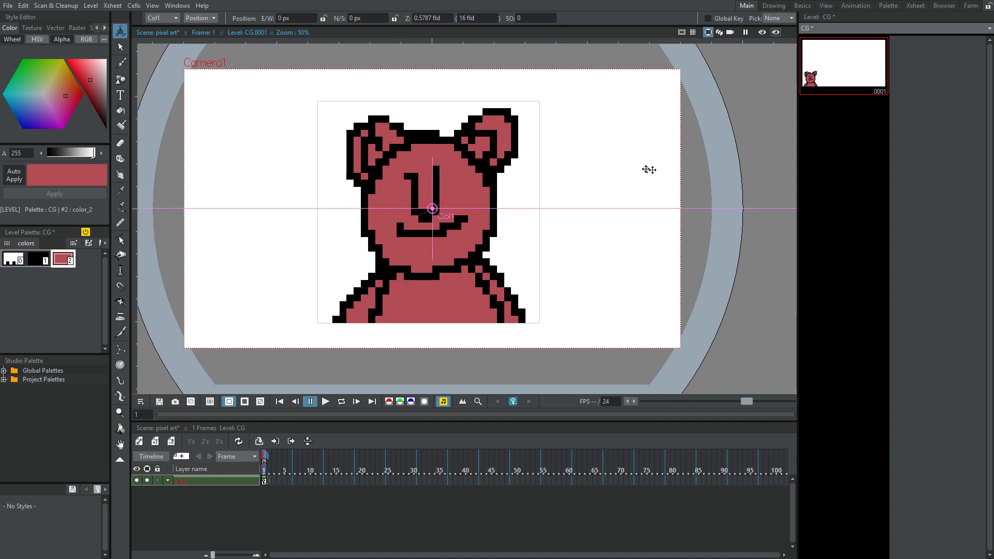
pyautogui.click(762, 33)
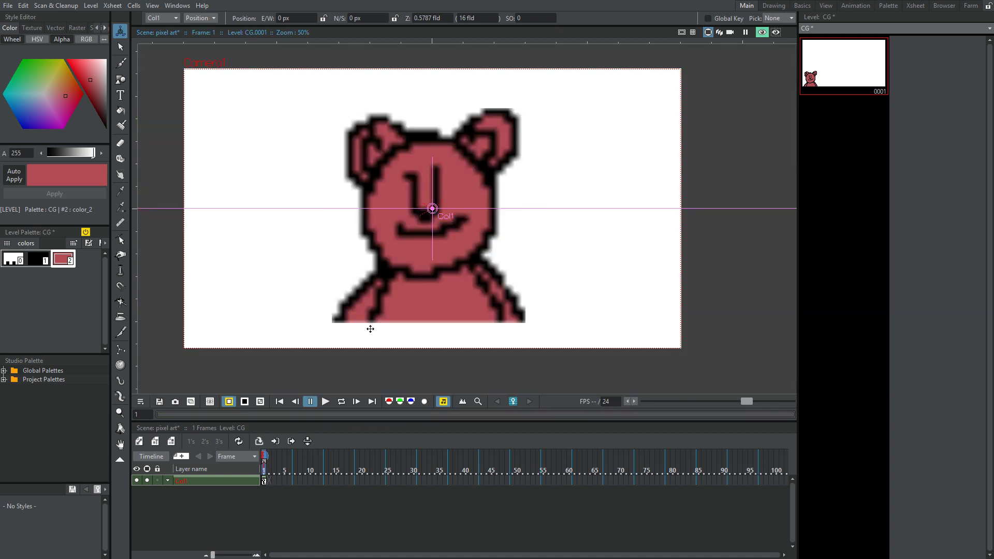
pyautogui.click(762, 32)
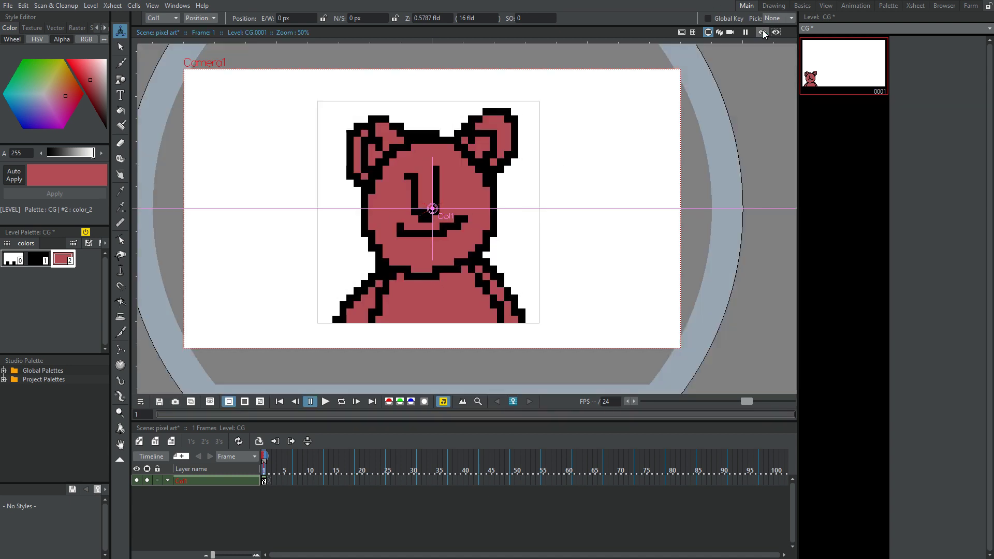
# Set the output's resample balance to Closest Pixel (Nearest Neighbor), and close the output settings
pyautogui.click(7, 7)
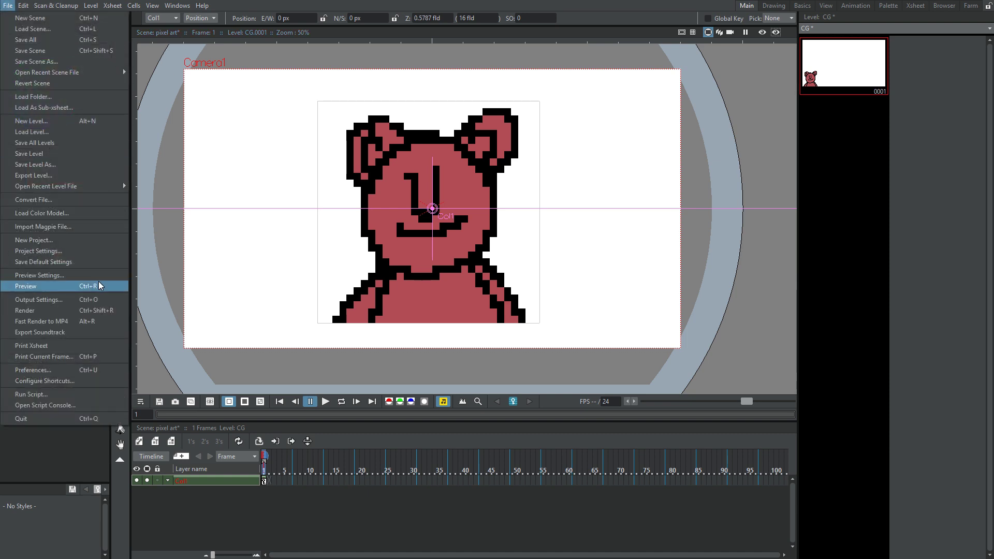
pyautogui.click(95, 301)
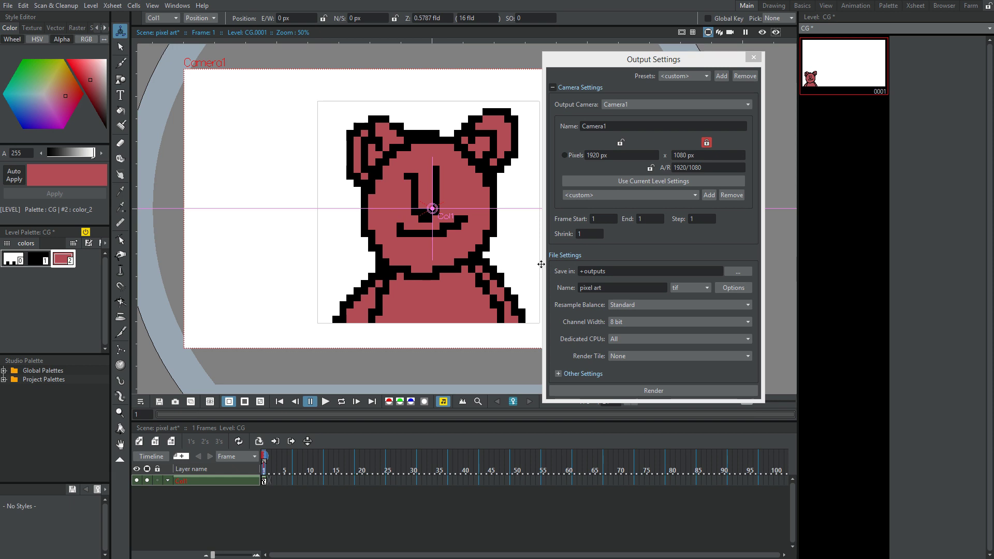
pyautogui.click(641, 308)
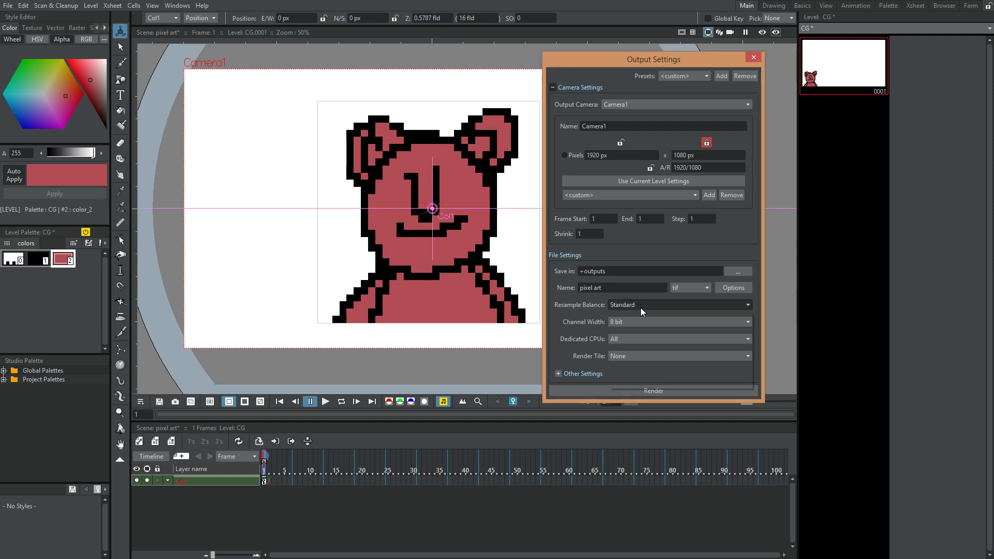
pyautogui.moveTo(751, 328); pyautogui.dragTo(744, 367)
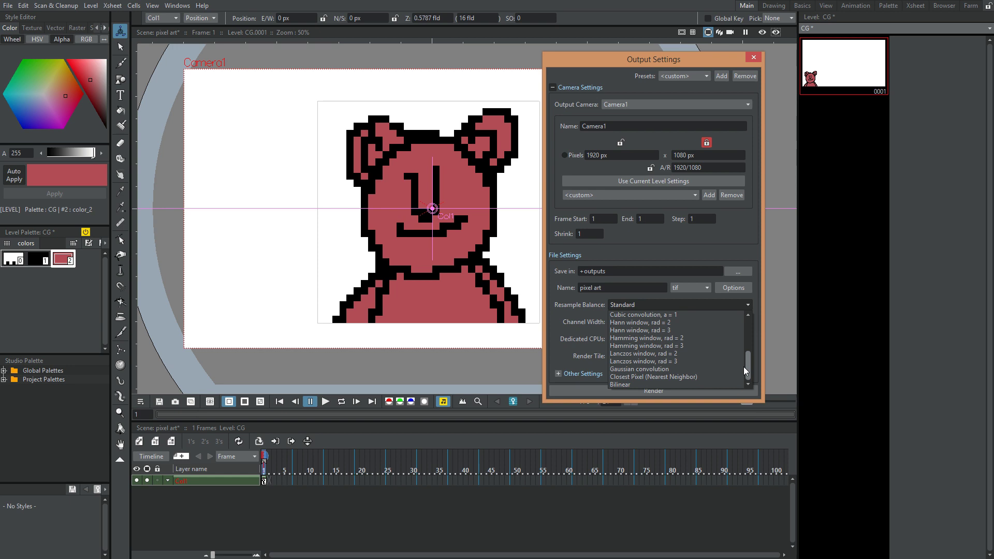
pyautogui.click(704, 377)
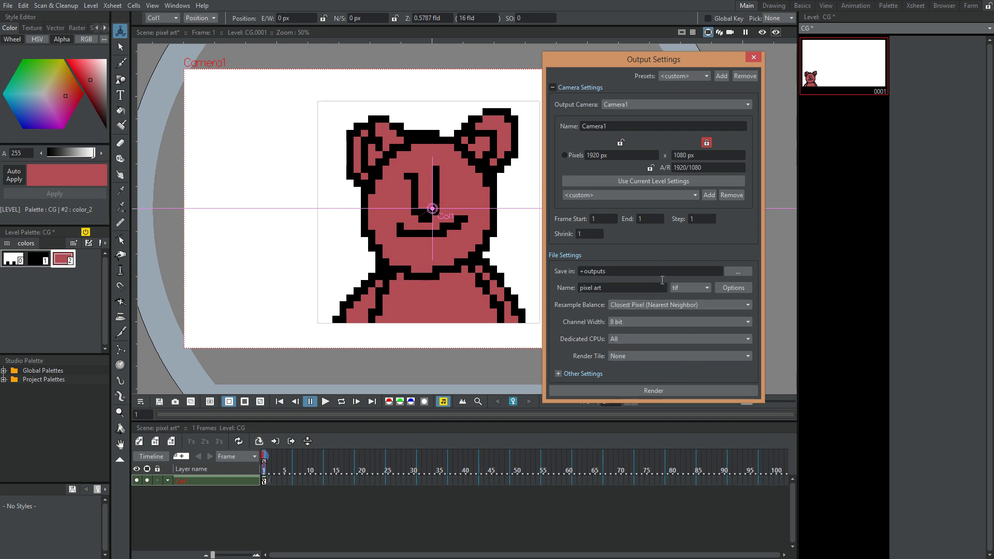
pyautogui.click(754, 57)
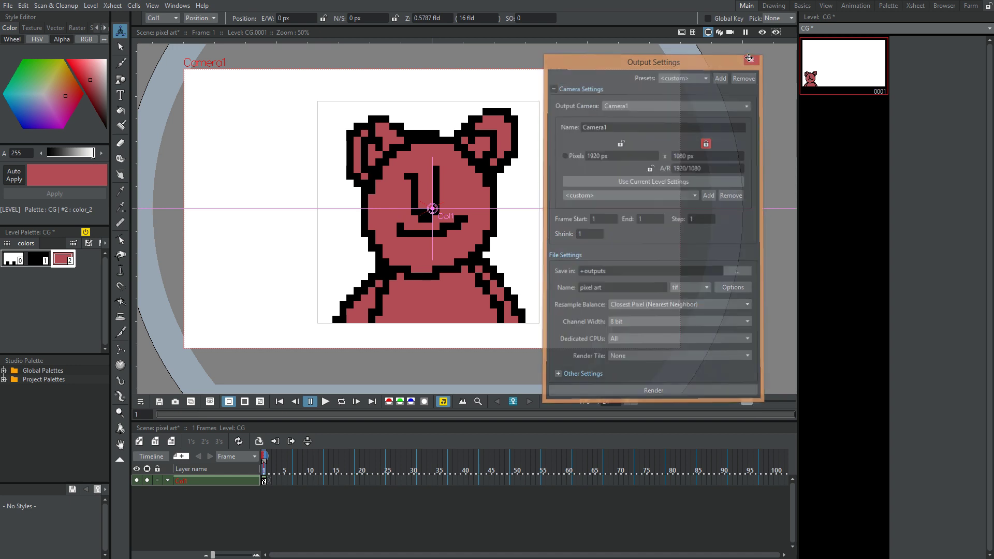
# Check the bear in the frame preview, leave the preview and render the scene
pyautogui.click(762, 32)
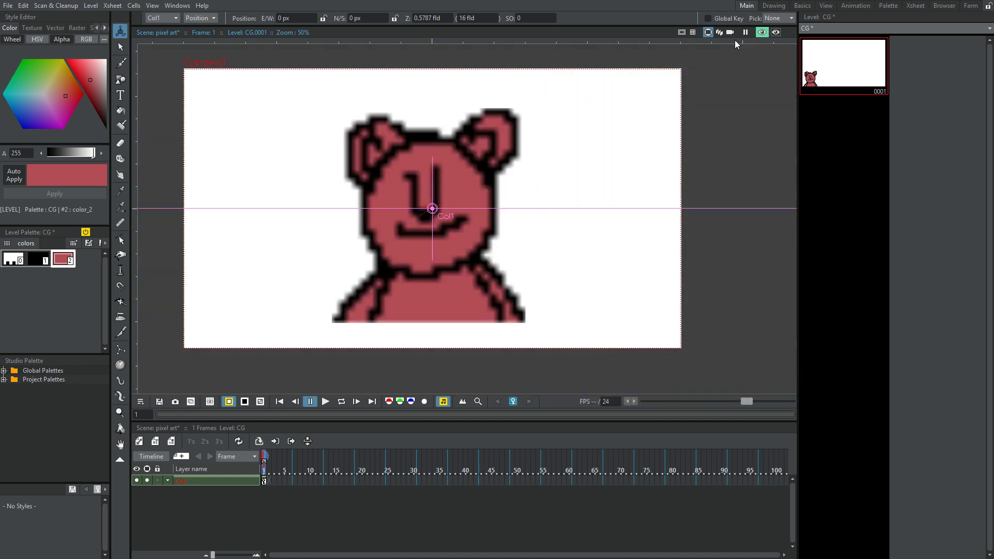
pyautogui.click(762, 32)
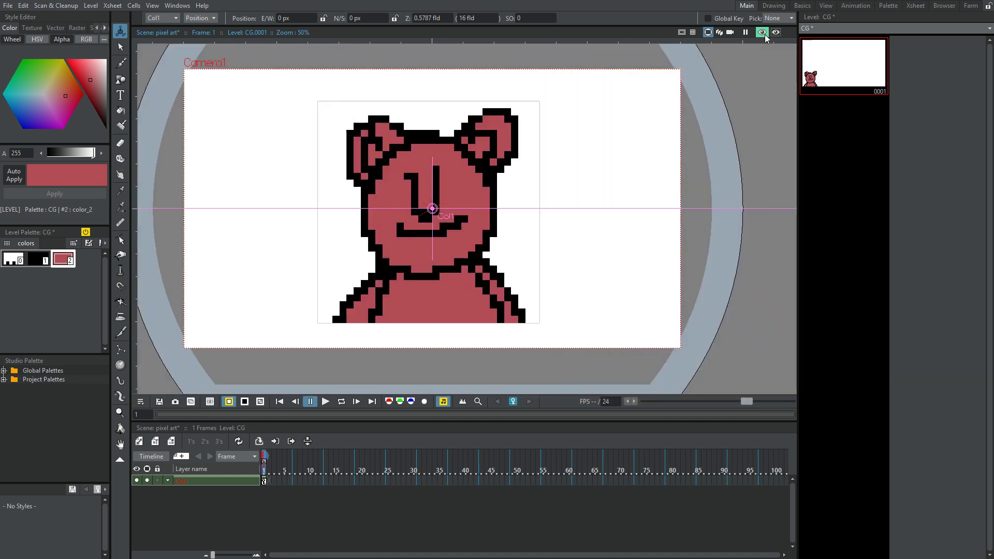
pyautogui.click(10, 7)
pyautogui.click(44, 313)
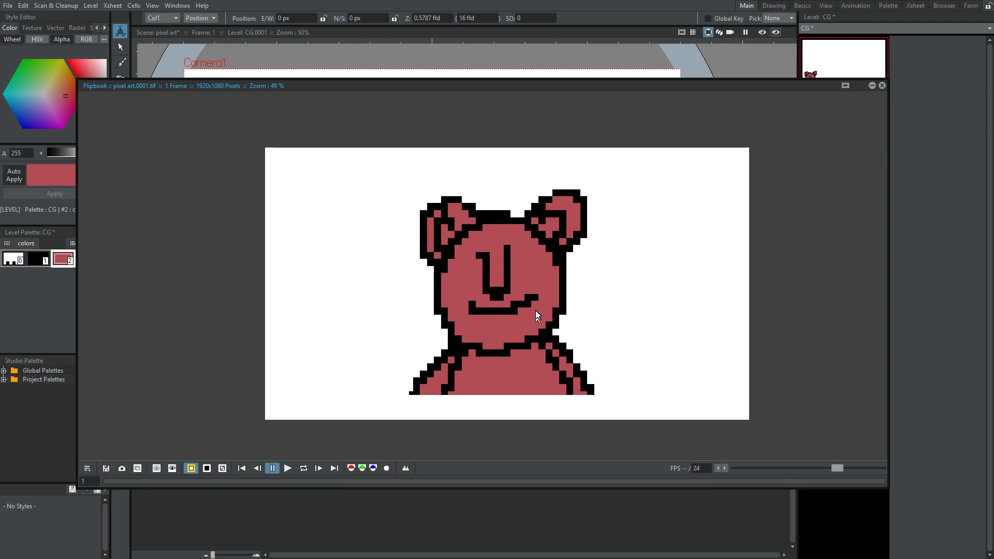
# Examine the bear's pixel edges up close in the rendered frame's Flipbook, and close the Flipbook
pyautogui.scroll(2, 535, 309)
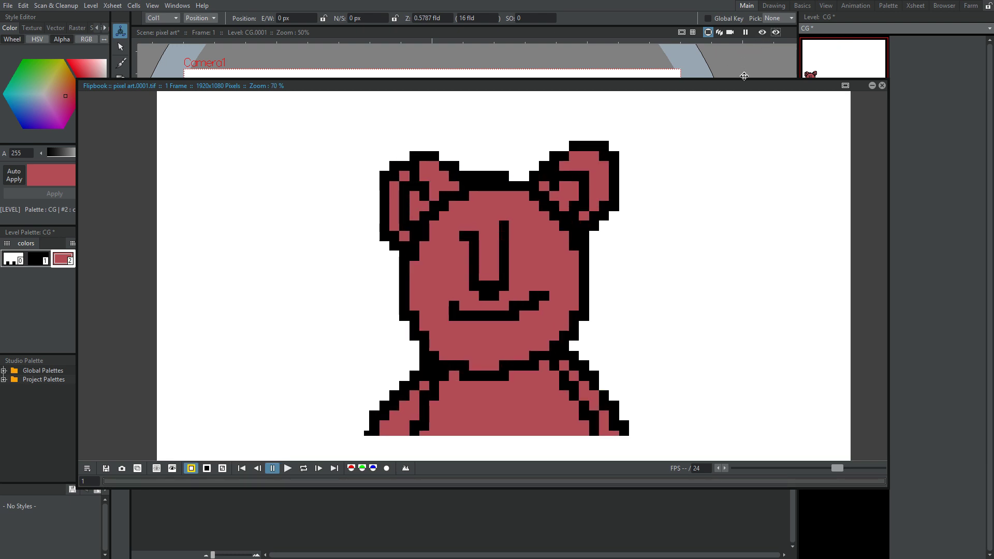
pyautogui.moveTo(745, 82)
pyautogui.mouseDown()
pyautogui.moveTo(754, 224)
pyautogui.moveTo(688, 170)
pyautogui.moveTo(685, 72)
pyautogui.mouseUp()
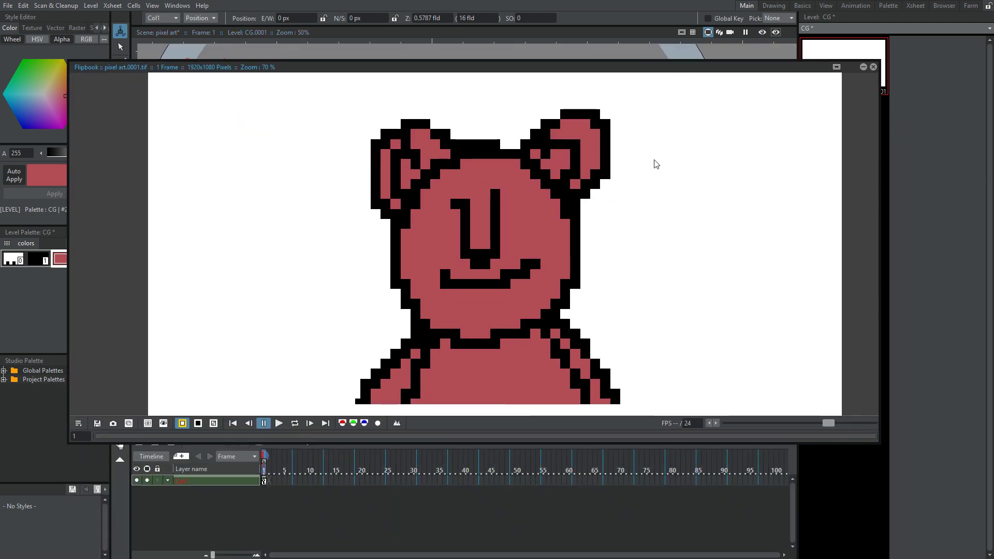
pyautogui.scroll(-1, 647, 171)
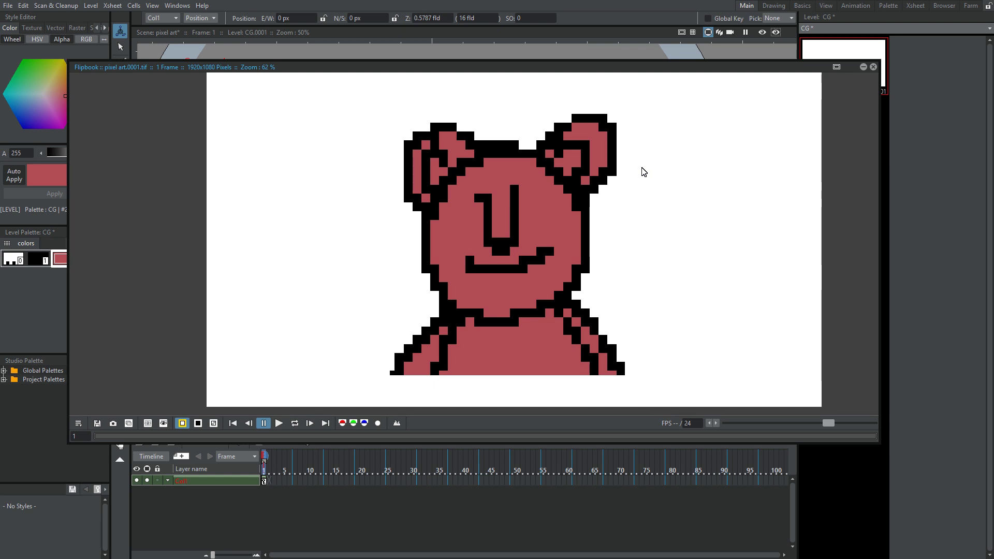
pyautogui.scroll(12, 524, 204)
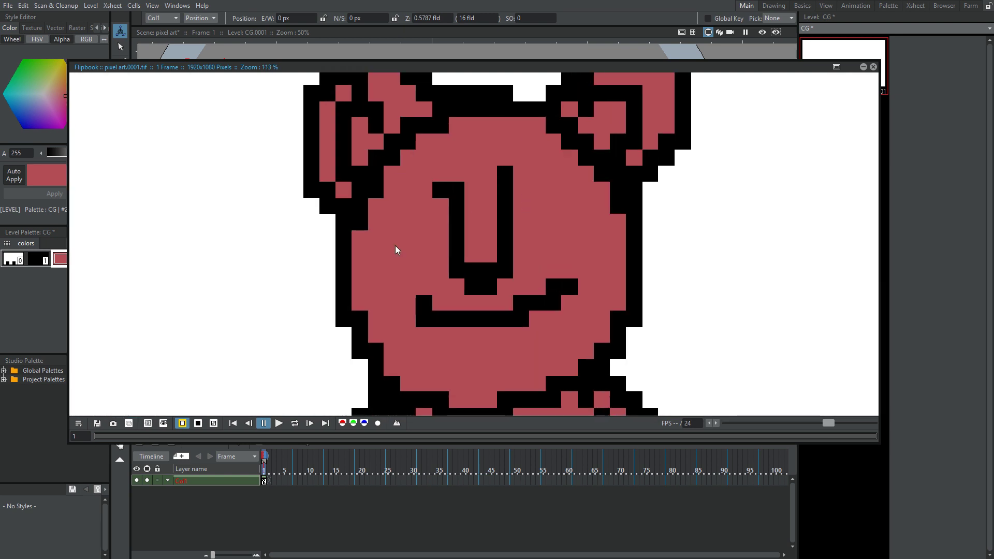
pyautogui.scroll(10, 379, 214)
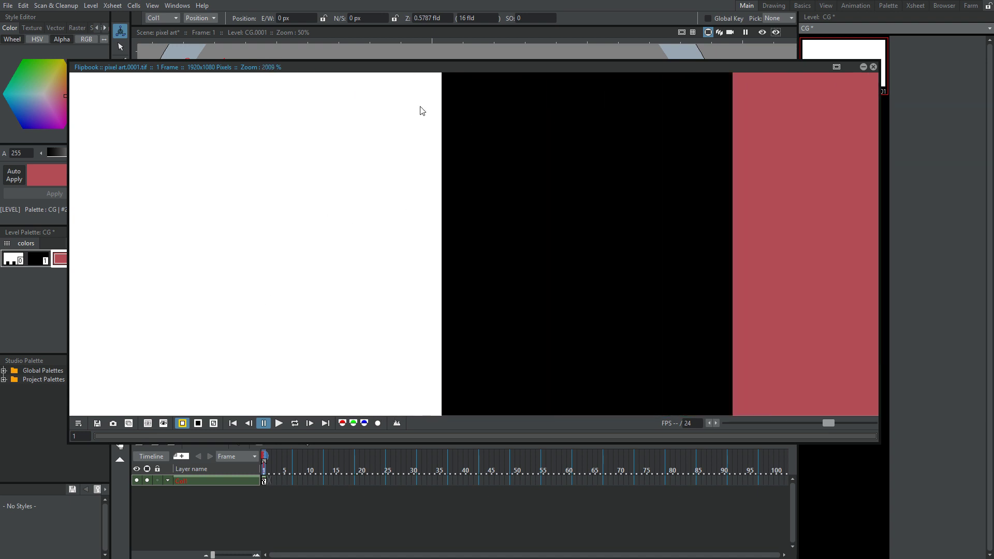
pyautogui.scroll(-15, 487, 232)
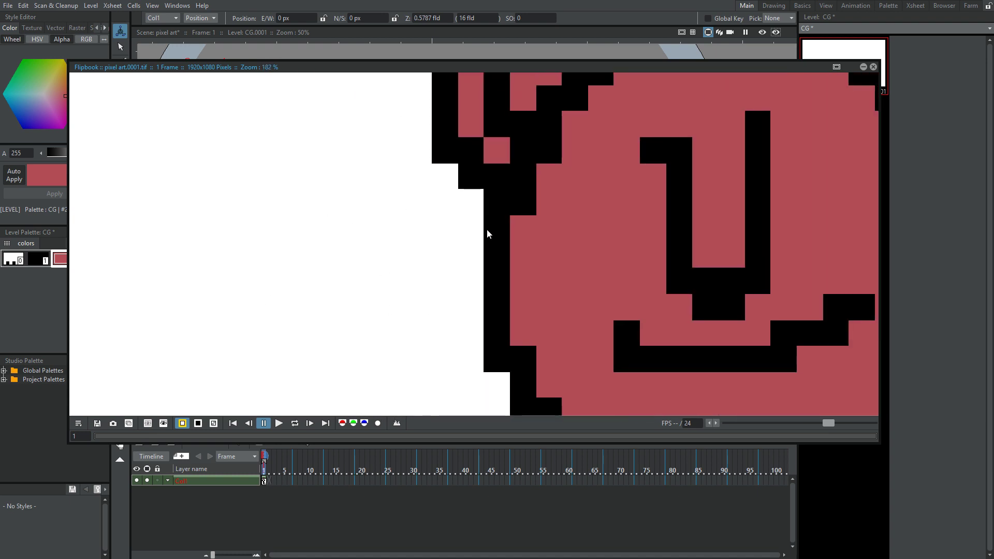
pyautogui.scroll(-4, 658, 264)
pyautogui.moveTo(853, 218); pyautogui.dragTo(637, 192)
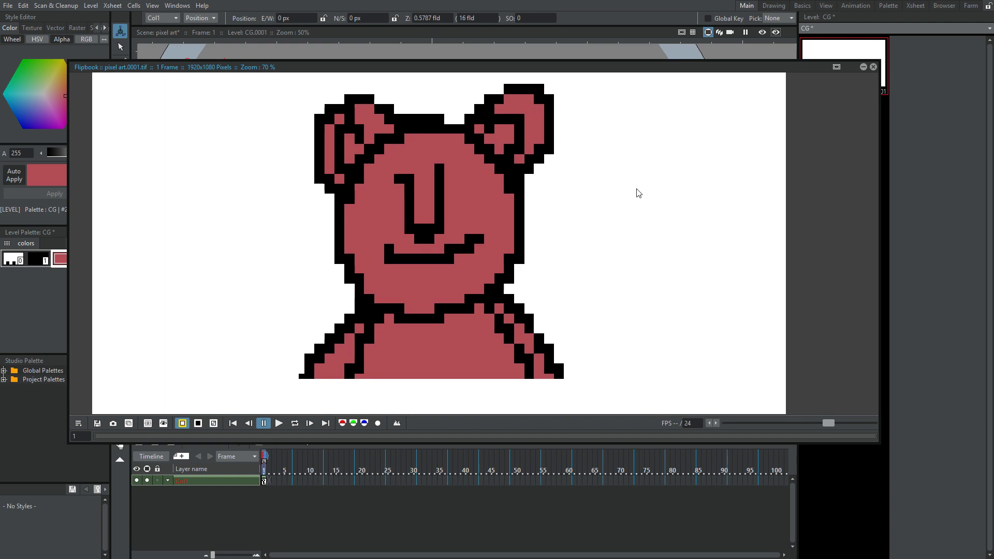
pyautogui.click(874, 67)
pyautogui.scroll(2, 455, 114)
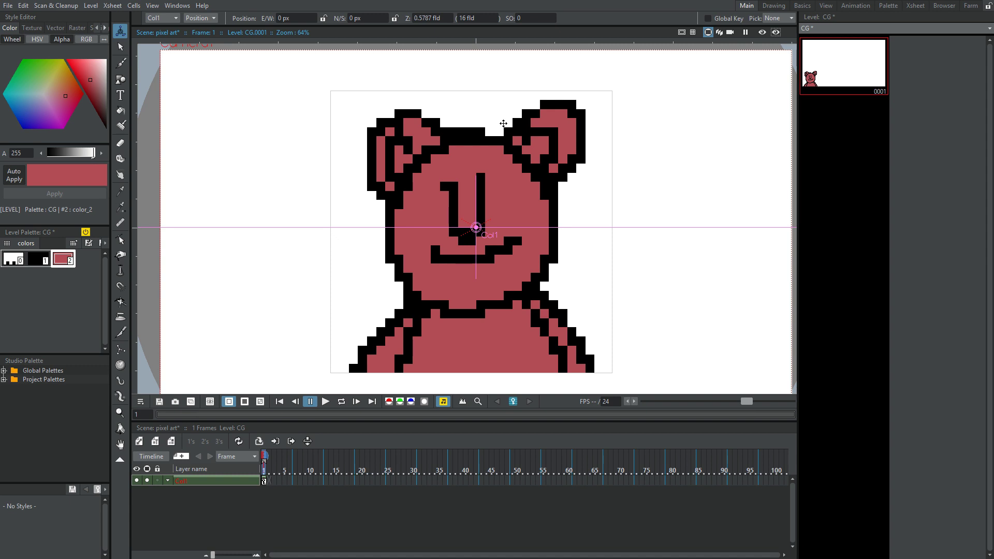
pyautogui.scroll(-1, 504, 123)
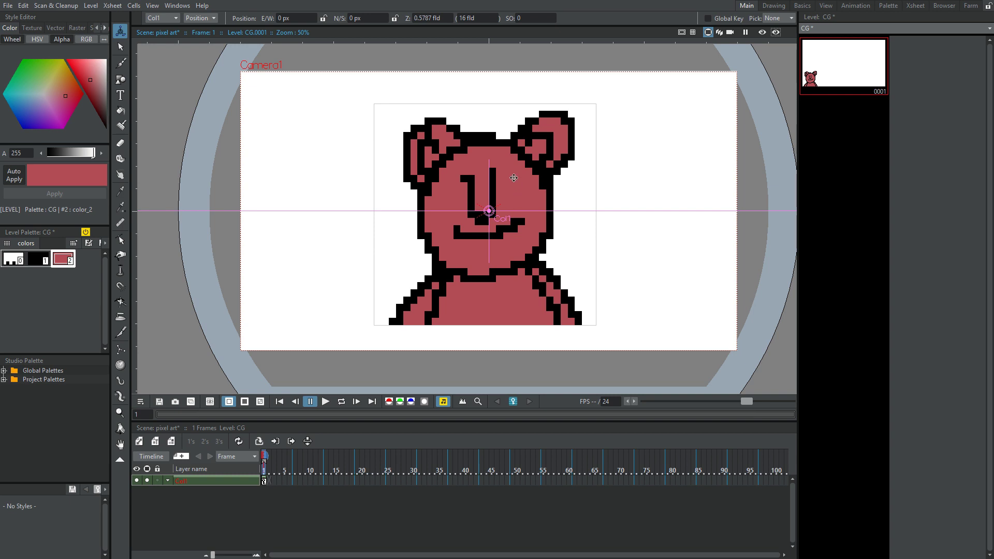
pyautogui.scroll(3, 485, 158)
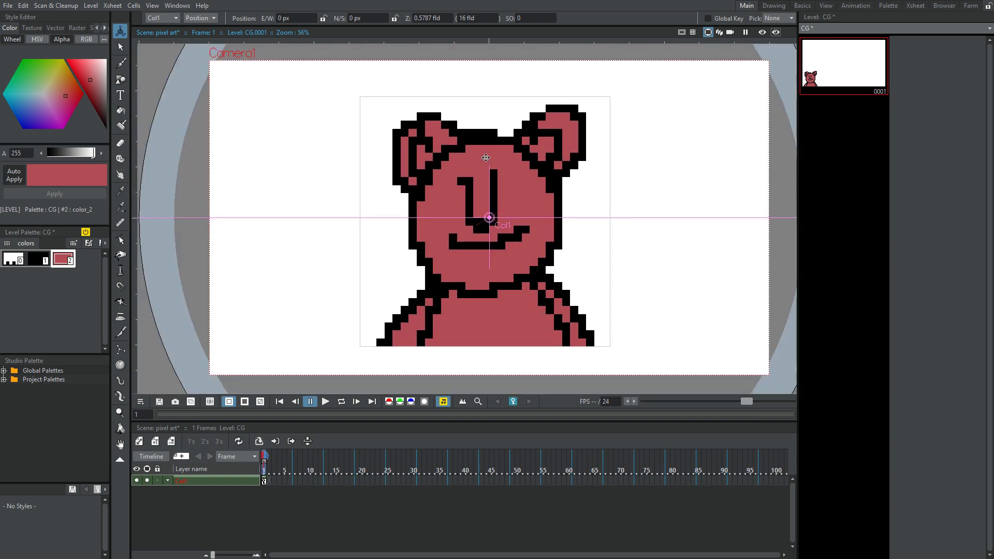
pyautogui.moveTo(493, 177); pyautogui.dragTo(474, 171)
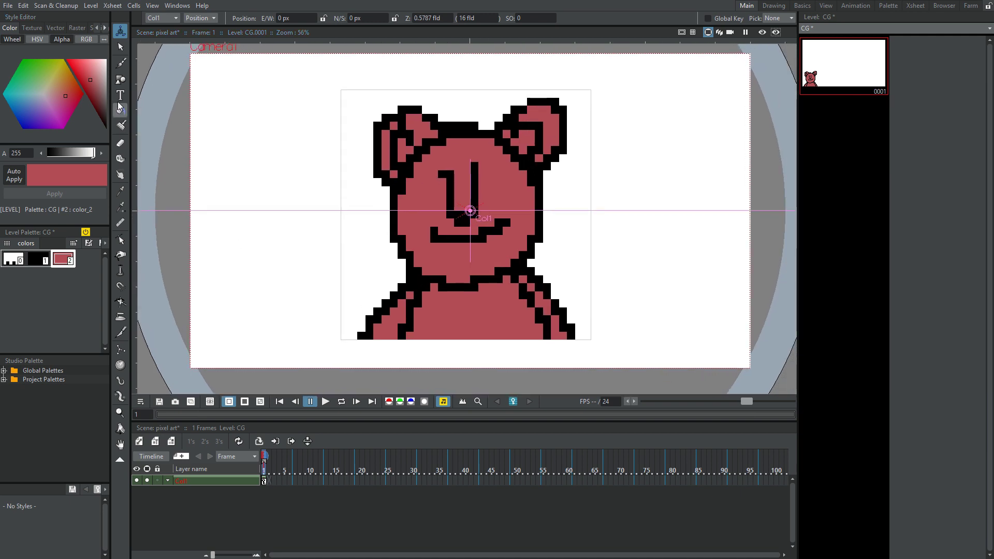
# Switch to the Brush tool and add a dark red style to the level palette
pyautogui.click(120, 62)
pyautogui.rightClick(25, 304)
pyautogui.click(65, 396)
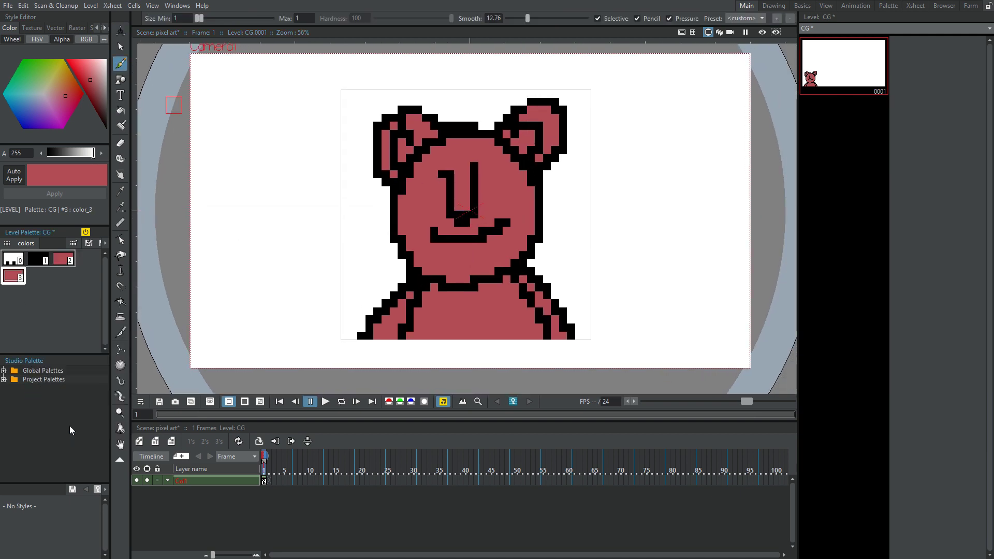
pyautogui.moveTo(93, 95); pyautogui.dragTo(87, 92)
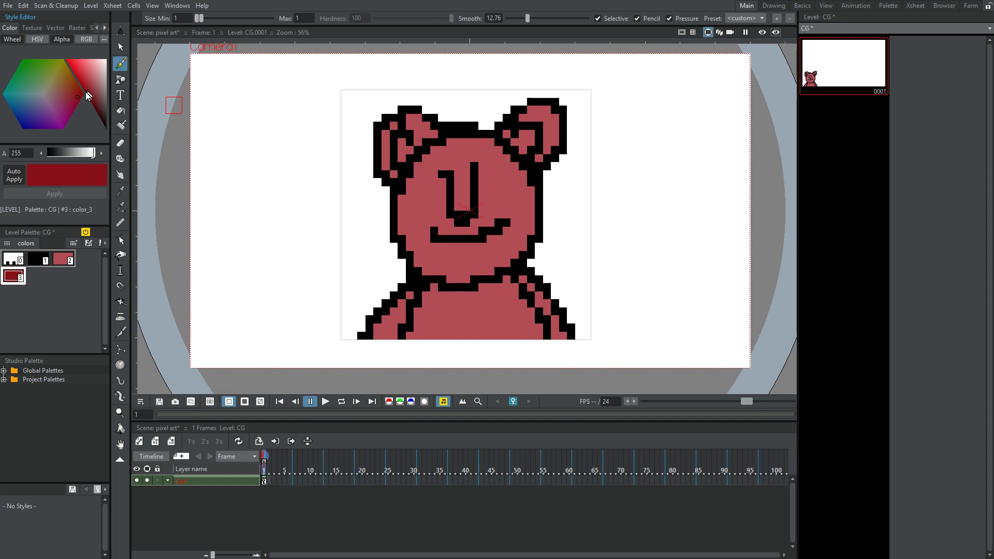
# Shade the left side of the bear's face, its left arm and the left part of its body with dark red
pyautogui.moveTo(435, 149)
pyautogui.mouseDown()
pyautogui.moveTo(414, 215)
pyautogui.moveTo(399, 199)
pyautogui.moveTo(420, 257)
pyautogui.moveTo(446, 283)
pyautogui.moveTo(458, 280)
pyautogui.mouseUp()
pyautogui.moveTo(424, 240); pyautogui.dragTo(441, 209)
pyautogui.moveTo(418, 272)
pyautogui.mouseDown()
pyautogui.moveTo(445, 261)
pyautogui.moveTo(423, 321)
pyautogui.moveTo(452, 265)
pyautogui.moveTo(471, 317)
pyautogui.mouseUp()
pyautogui.click(451, 257)
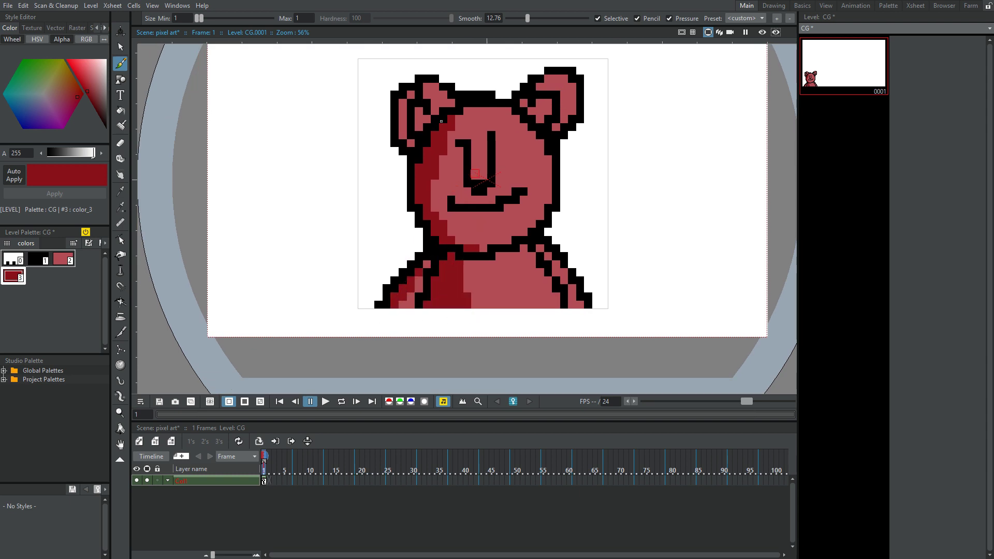
# Shade the outer part of the bear's left ear and the strip of body under its chin with dark red
pyautogui.moveTo(410, 95)
pyautogui.mouseDown()
pyautogui.moveTo(406, 143)
pyautogui.moveTo(402, 99)
pyautogui.mouseUp()
pyautogui.click(428, 87)
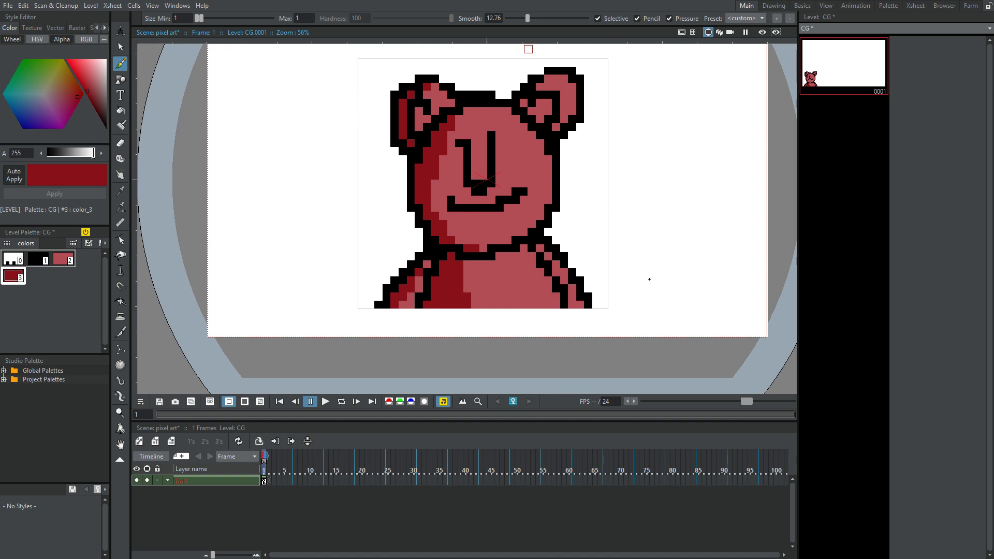
pyautogui.moveTo(626, 289); pyautogui.dragTo(620, 303)
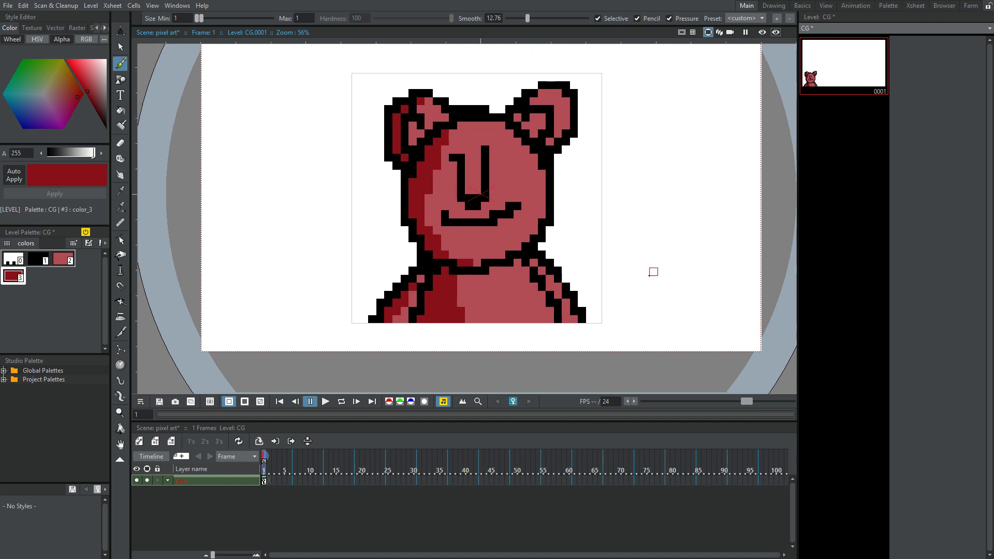
pyautogui.moveTo(462, 286)
pyautogui.mouseDown()
pyautogui.moveTo(480, 256)
pyautogui.moveTo(473, 277)
pyautogui.moveTo(503, 266)
pyautogui.mouseUp()
pyautogui.moveTo(605, 195); pyautogui.dragTo(605, 198)
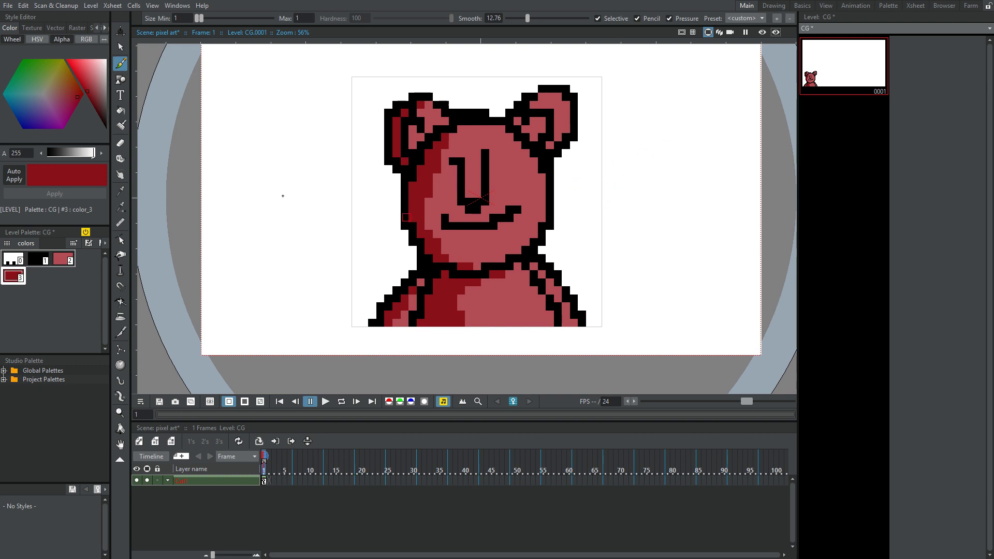
# Add a light pink style to the level palette for highlights
pyautogui.rightClick(56, 294)
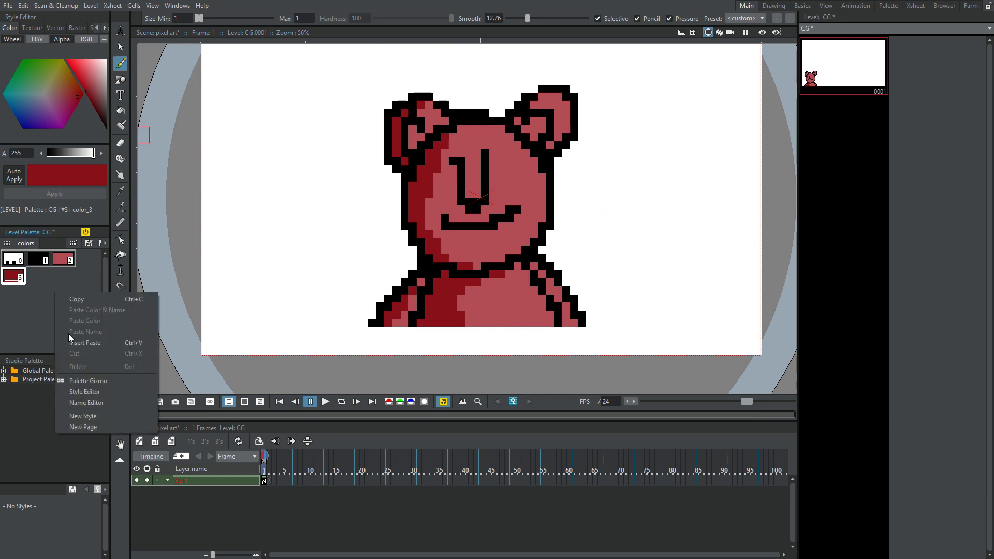
pyautogui.click(77, 416)
pyautogui.moveTo(93, 73); pyautogui.dragTo(96, 65)
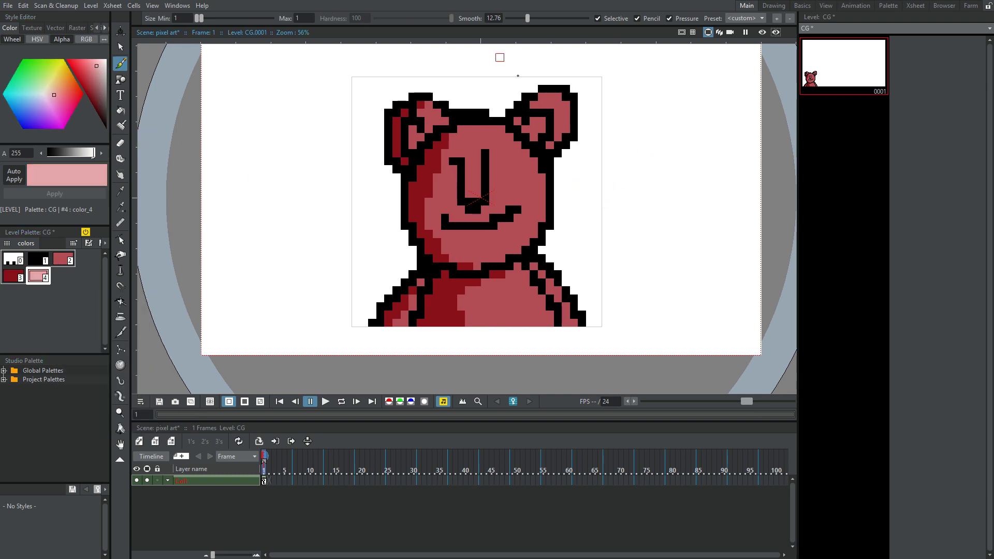
# Paint a light pink highlight along the right edge of the bear's face, from the forehead down to the chin
pyautogui.moveTo(517, 143); pyautogui.dragTo(534, 225)
pyautogui.hotkey('ctrl', 'z')
pyautogui.moveTo(525, 152)
pyautogui.mouseDown()
pyautogui.moveTo(542, 185)
pyautogui.moveTo(541, 221)
pyautogui.moveTo(517, 250)
pyautogui.mouseUp()
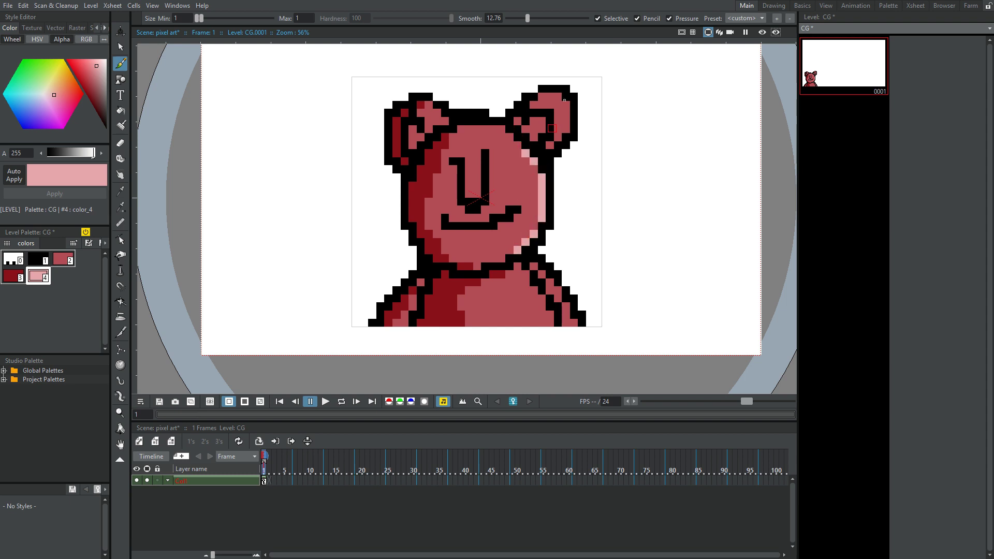
pyautogui.moveTo(492, 128)
pyautogui.mouseDown()
pyautogui.moveTo(517, 145)
pyautogui.moveTo(535, 177)
pyautogui.moveTo(500, 135)
pyautogui.mouseUp()
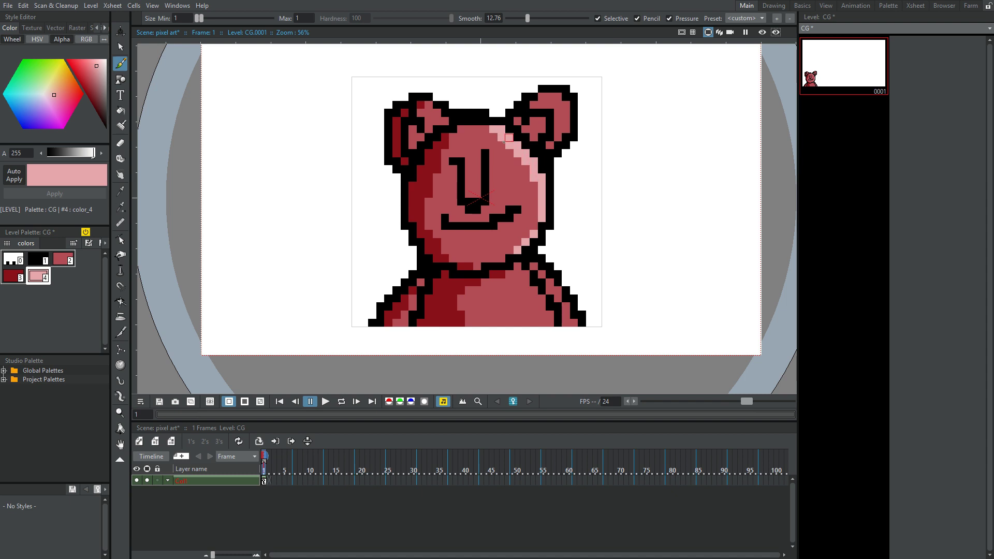
pyautogui.click(484, 130)
pyautogui.moveTo(533, 231); pyautogui.dragTo(540, 212)
pyautogui.click(501, 258)
# Paint light pink highlights on the bear's right arm and along the right edge of its body
pyautogui.moveTo(533, 263); pyautogui.dragTo(582, 336)
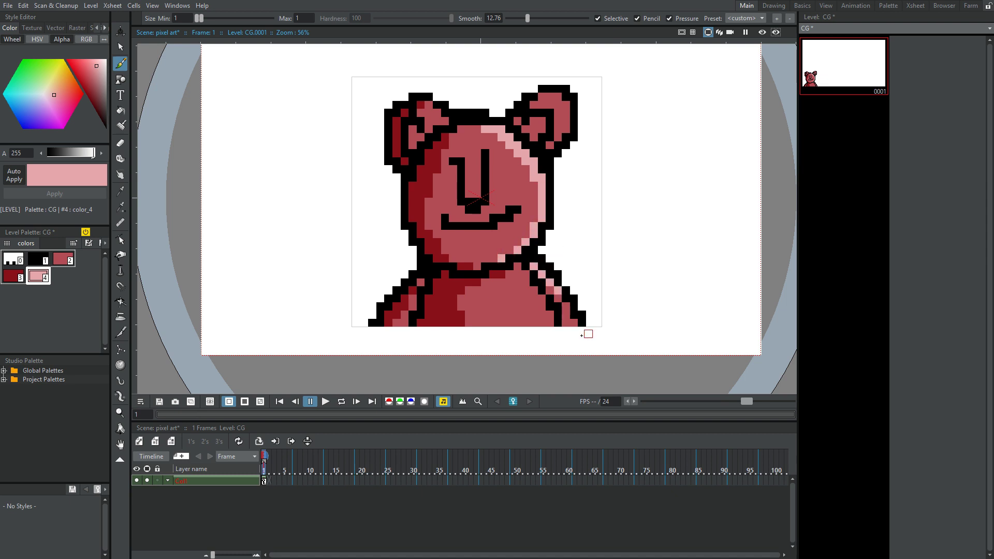
pyautogui.moveTo(518, 267); pyautogui.dragTo(560, 329)
pyautogui.click(517, 274)
pyautogui.moveTo(534, 288); pyautogui.dragTo(553, 328)
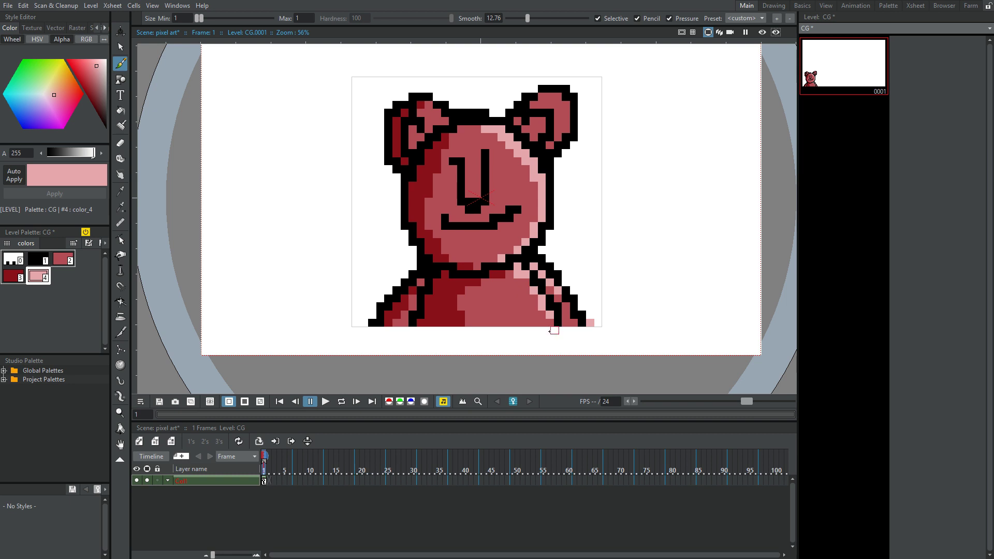
pyautogui.click(525, 282)
# Paint a light pink highlight along the outer side of the bear's right ear
pyautogui.moveTo(621, 200); pyautogui.dragTo(619, 222)
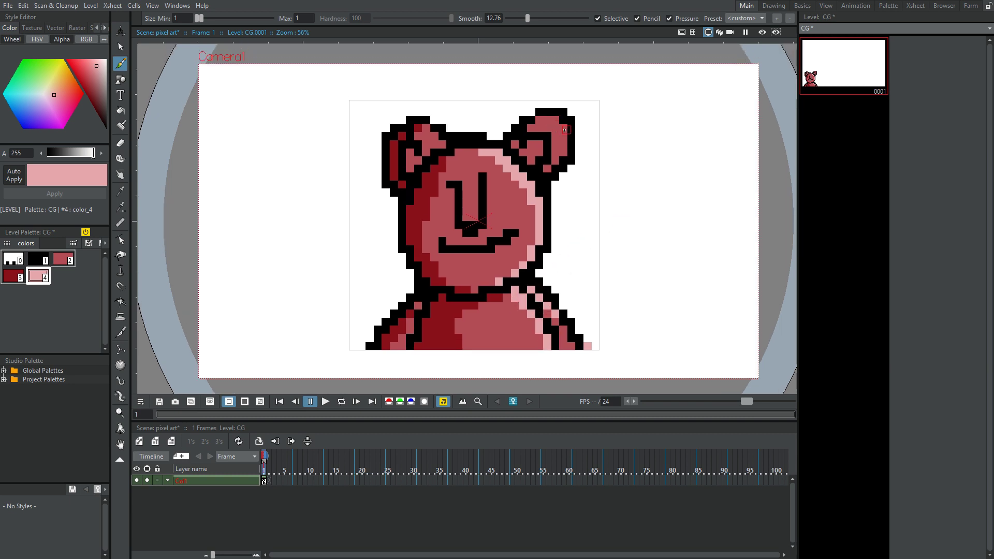
pyautogui.moveTo(565, 127); pyautogui.dragTo(557, 159)
pyautogui.click(547, 168)
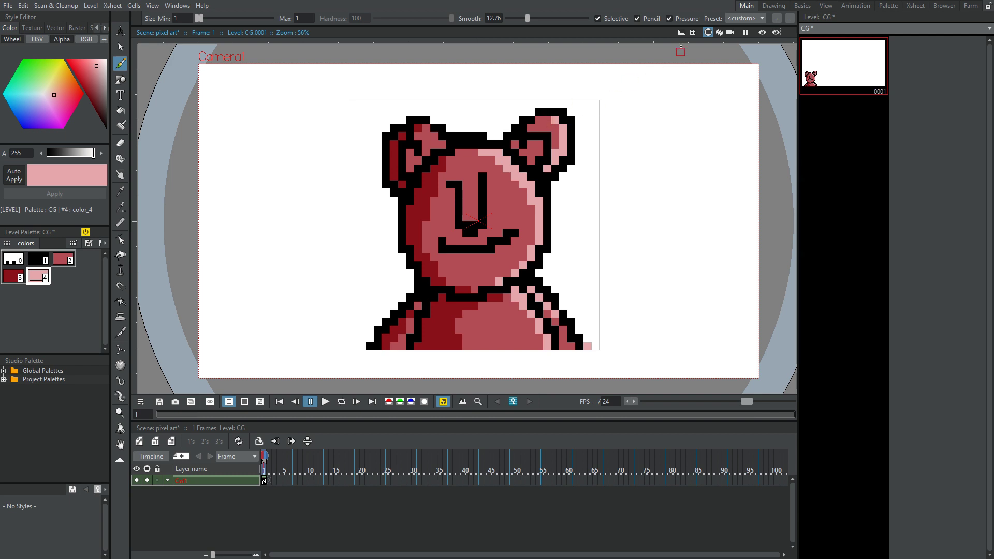